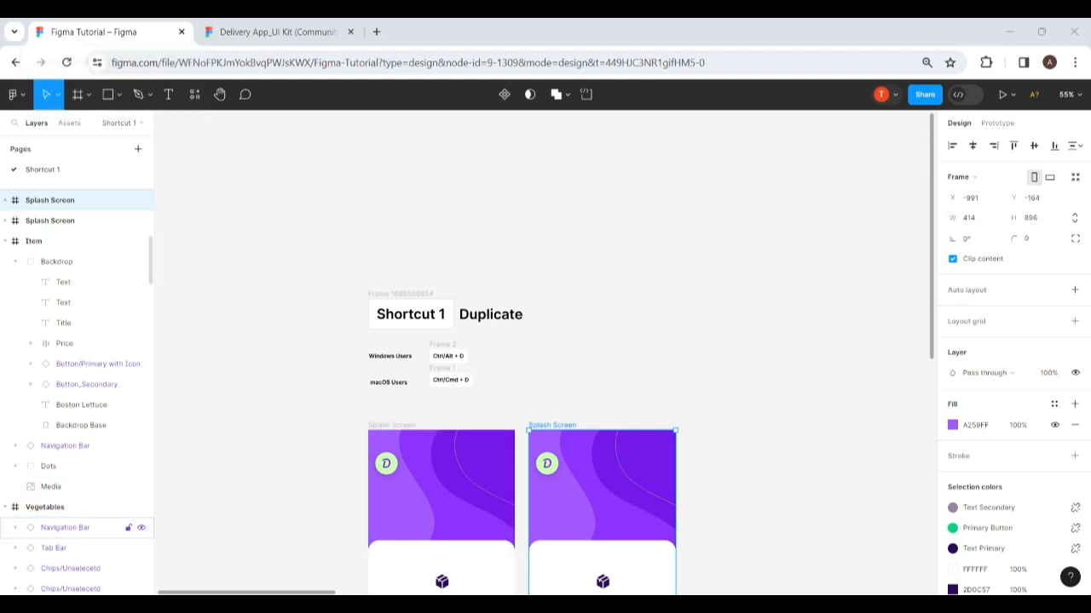
# Delete the existing Splash Screen copy and duplicate the original Splash Screen frame
pyautogui.press('Delete')
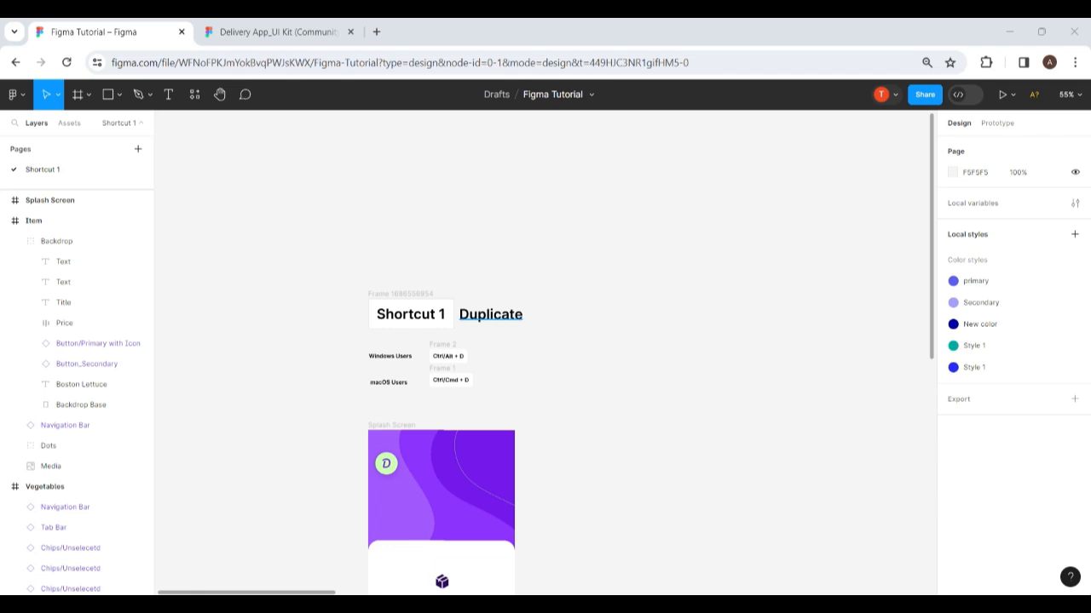
pyautogui.scroll(-2, 545, 354)
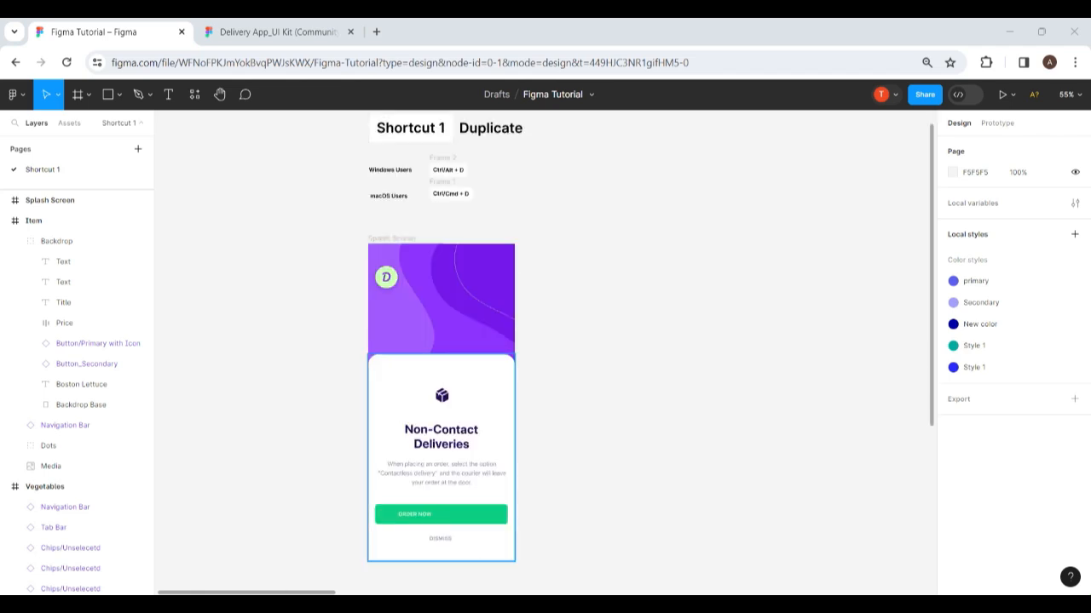
pyautogui.scroll(-1, 545, 354)
pyautogui.scroll(1, 545, 354)
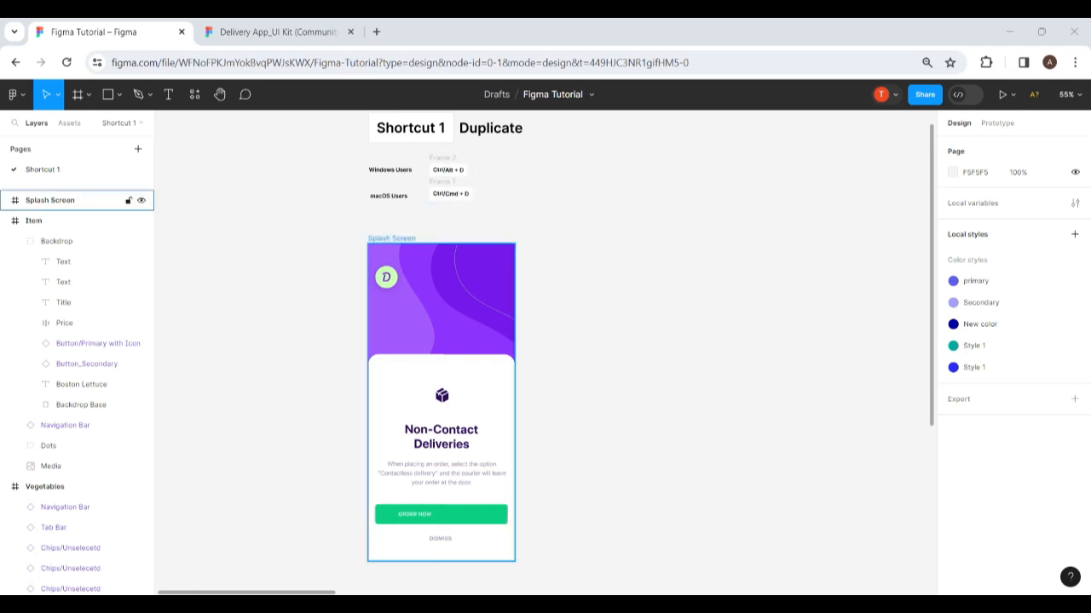
pyautogui.click(391, 238)
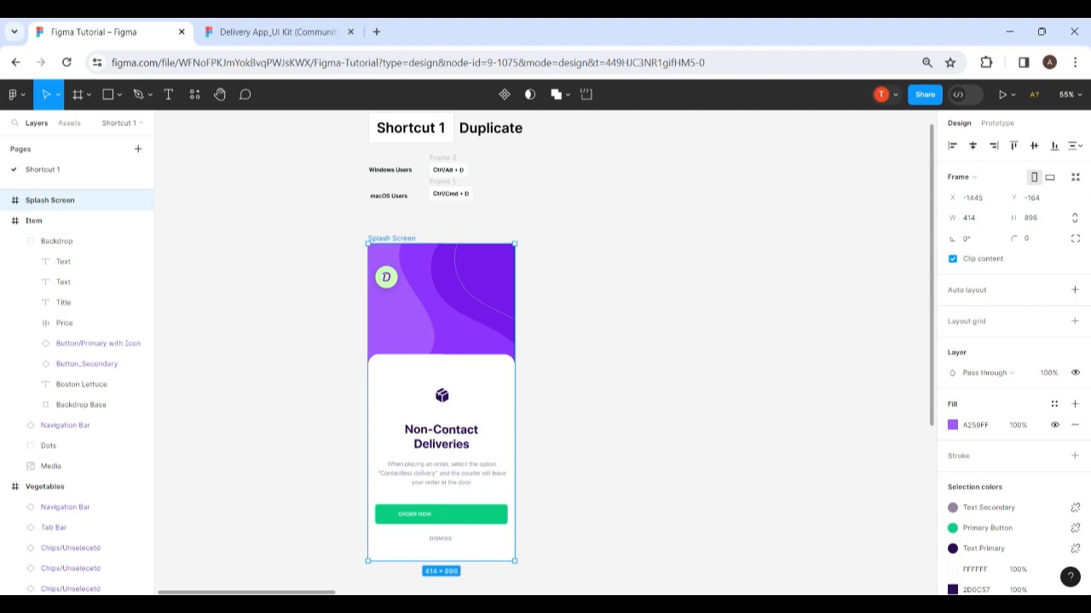
pyautogui.hotkey('ctrl', 'd')
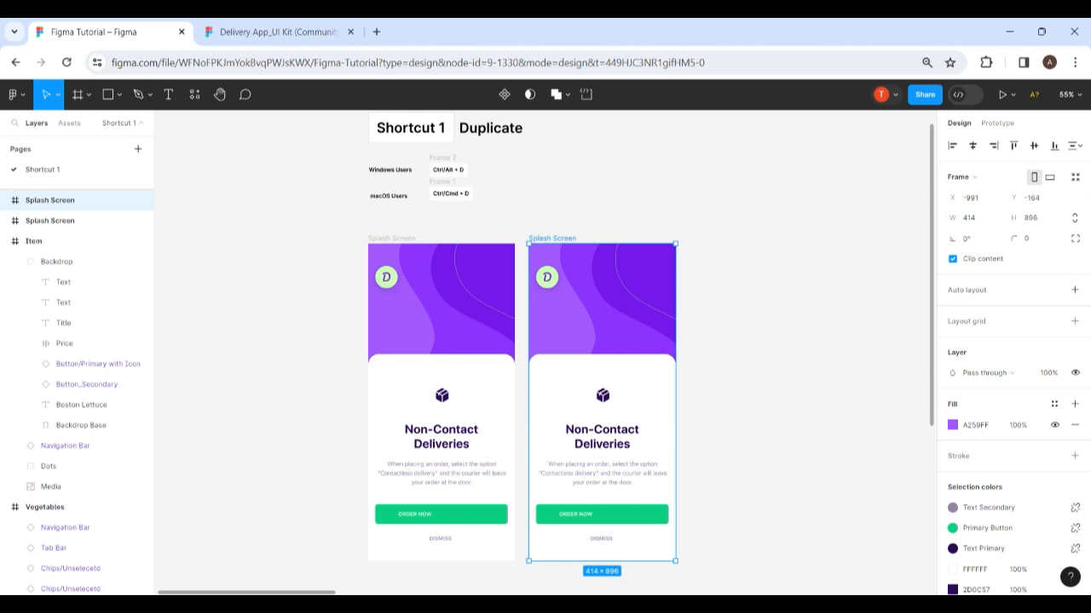
# Duplicate the Pasta and Drinks cards together inside the food category card grid
pyautogui.scroll(-6, 454, 271)
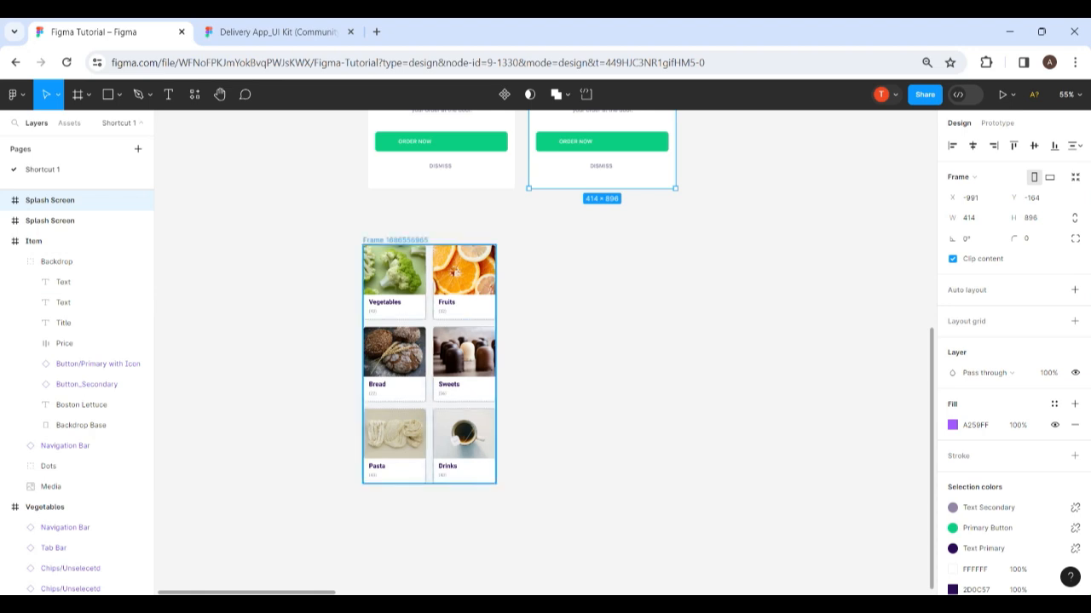
pyautogui.click(456, 271)
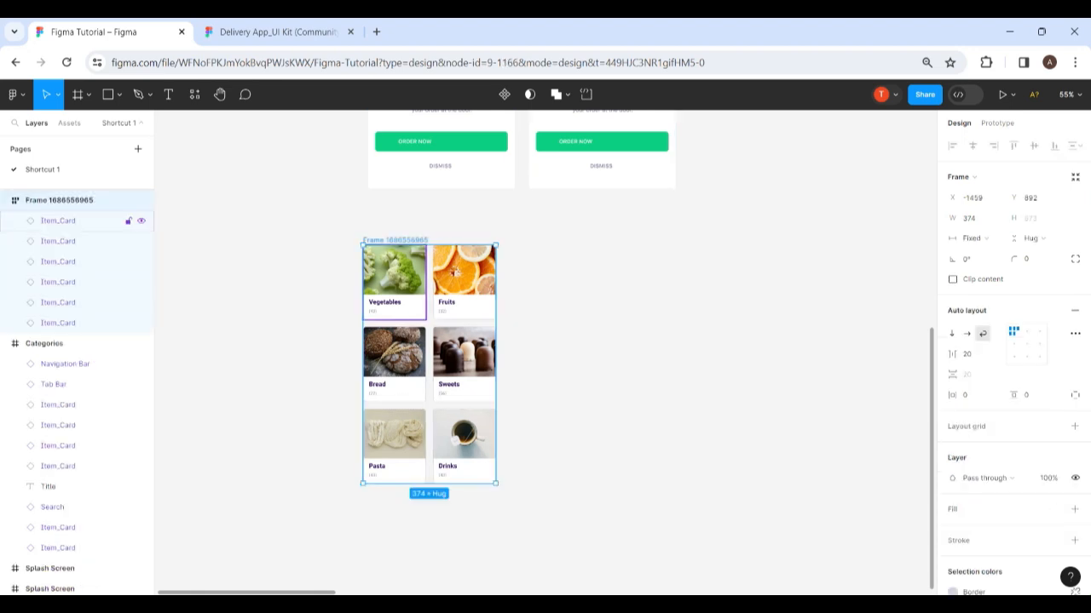
pyautogui.scroll(2, 368, 286)
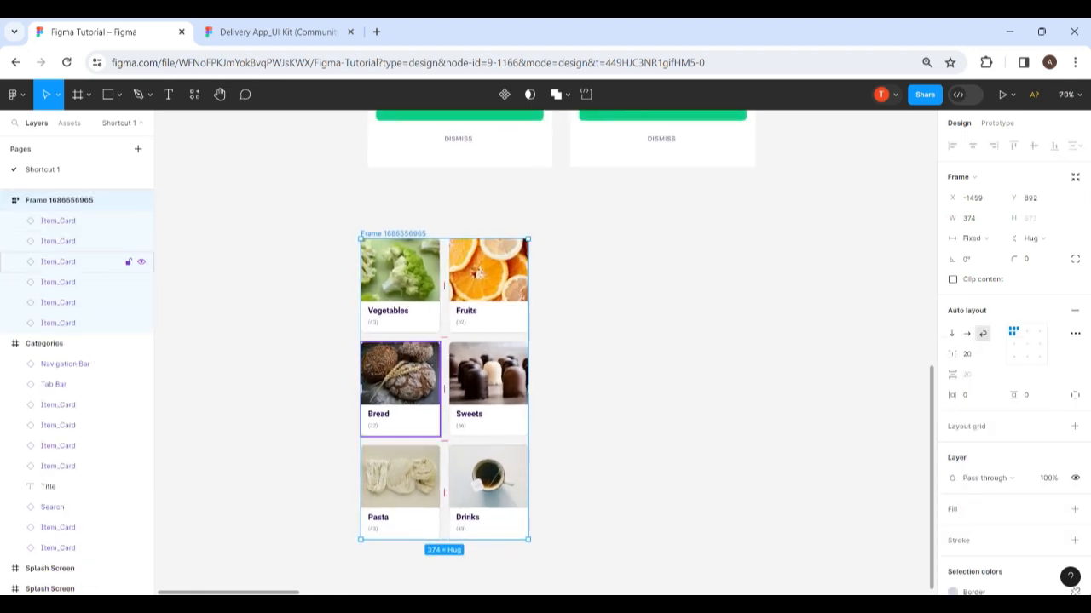
pyautogui.scroll(-3, 392, 383)
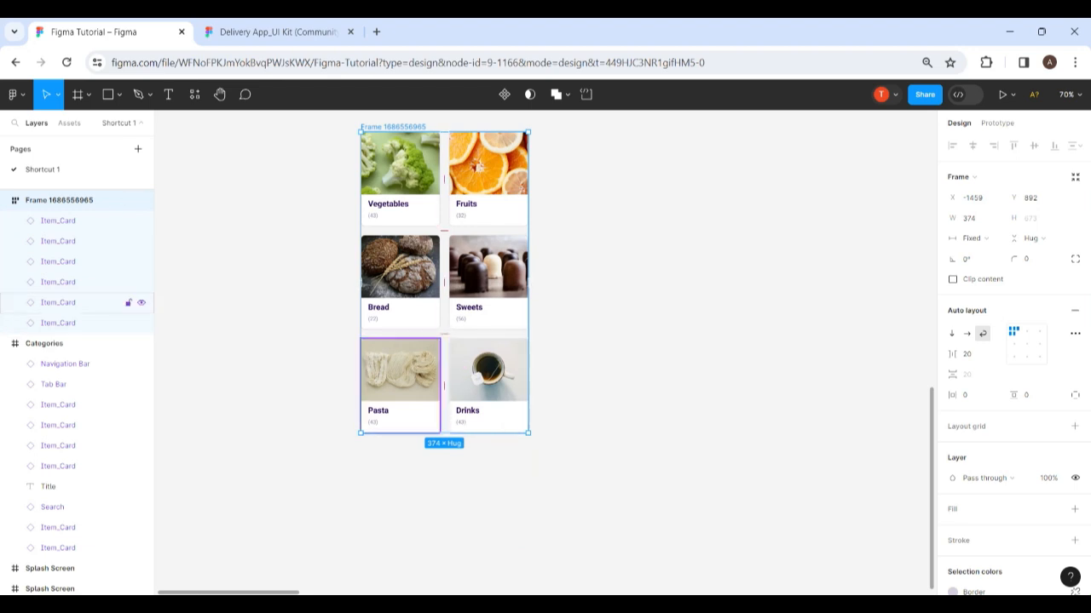
pyautogui.click(399, 384)
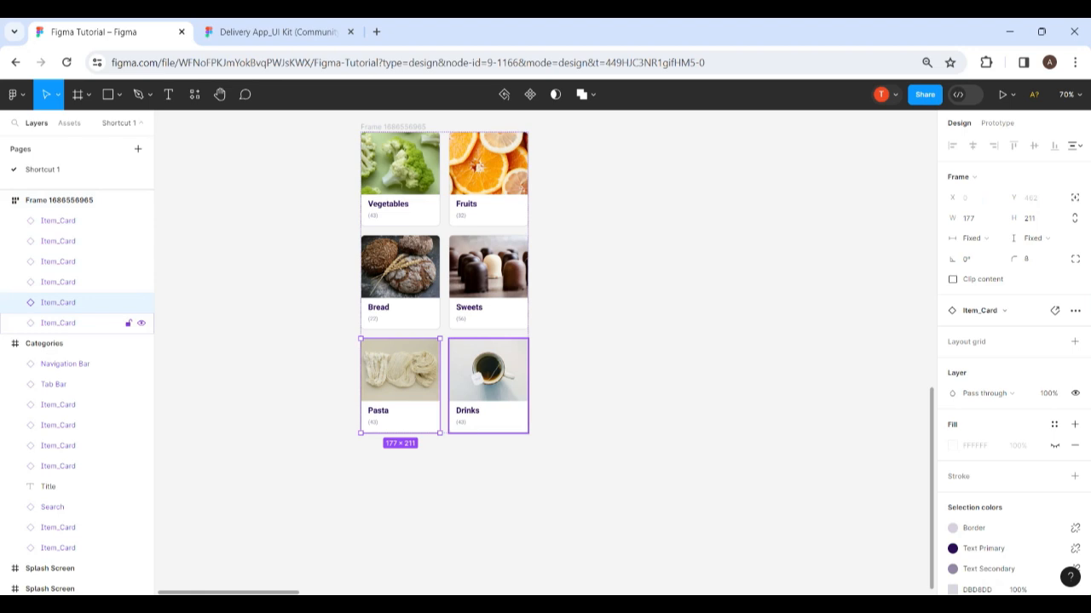
pyautogui.keyDown('shift'); pyautogui.click(58, 323); pyautogui.keyUp('shift')
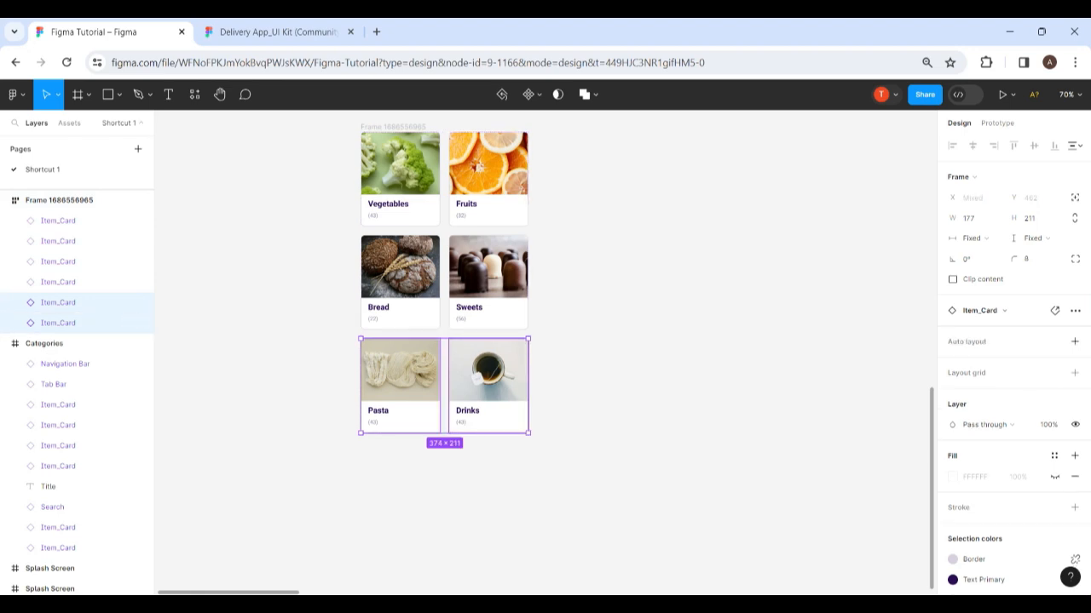
pyautogui.hotkey('ctrl', 'd')
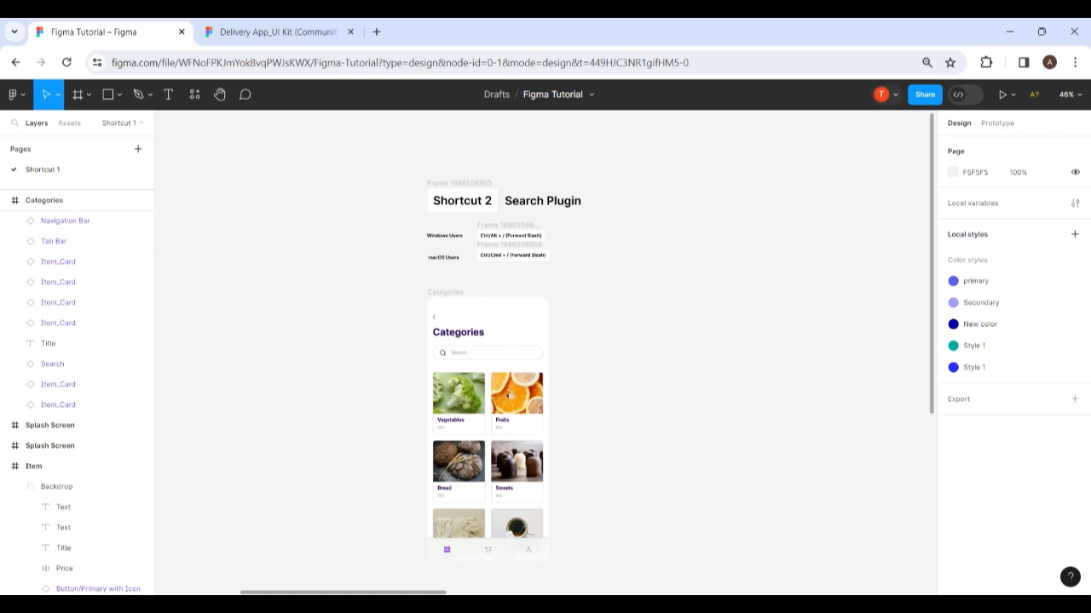
# Find the Unsplash plugin through the command search with "unsp" and run it beside the Categories screen
pyautogui.hotkey('ctrl', '/')
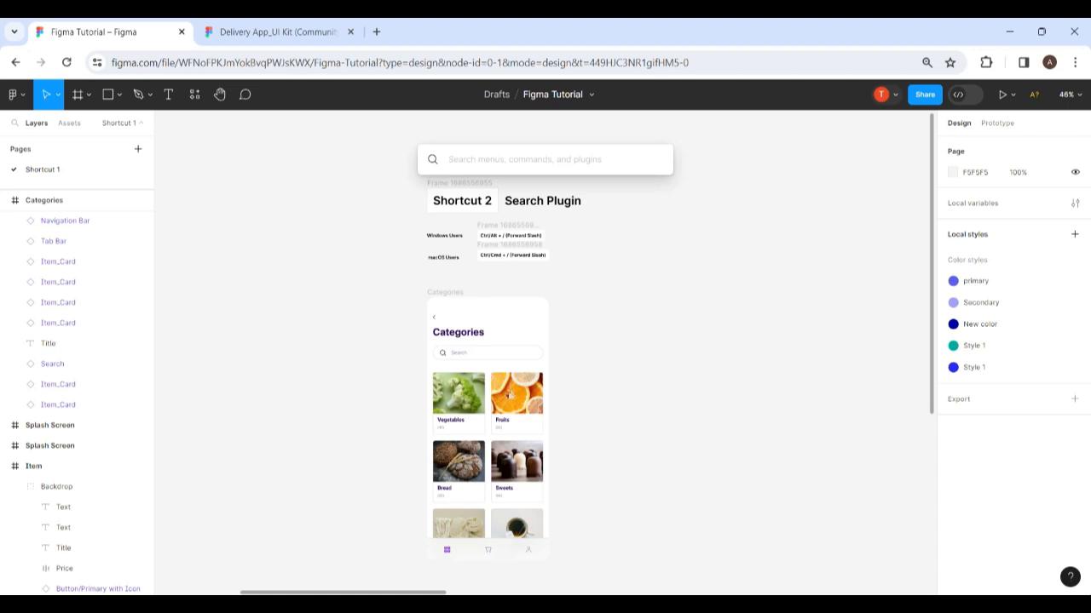
pyautogui.write('unsp')
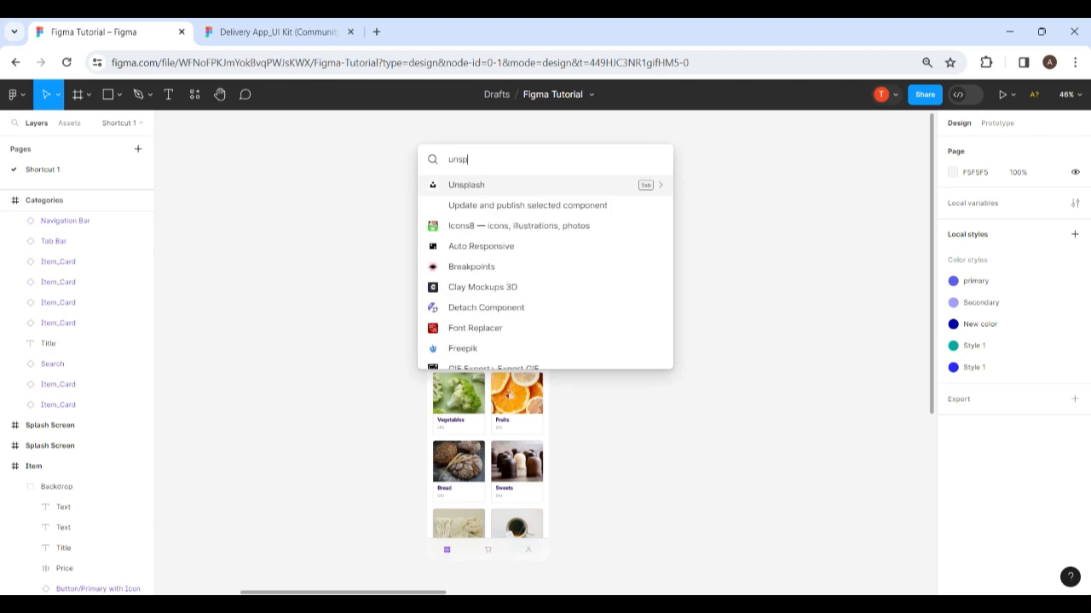
pyautogui.press('Down')
pyautogui.press('Down')
pyautogui.press('Up')
pyautogui.press('Up')
pyautogui.press('Return')
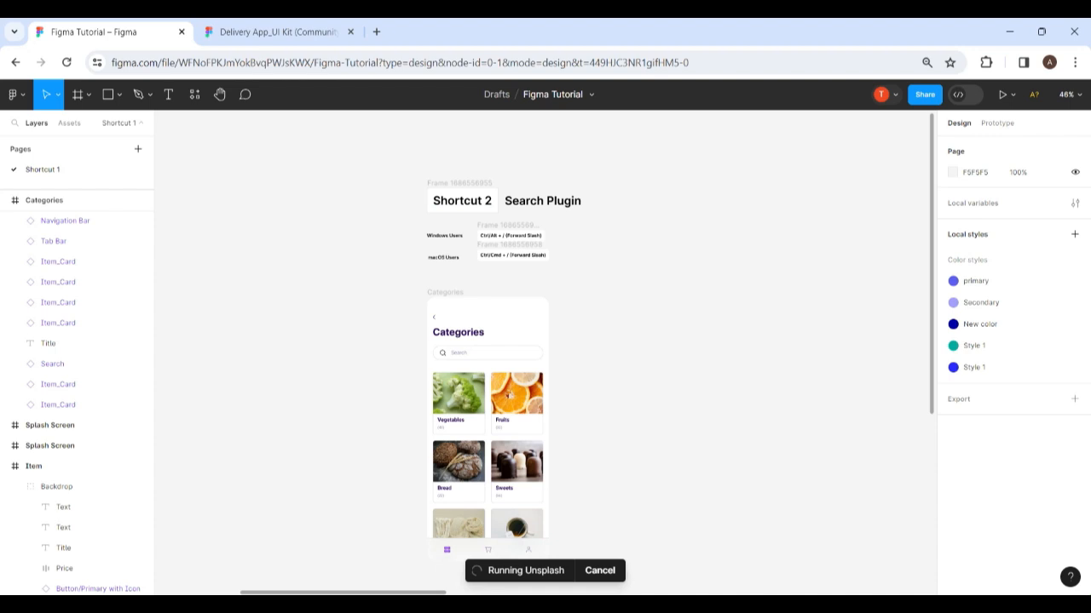
pyautogui.scroll(2, 448, 256)
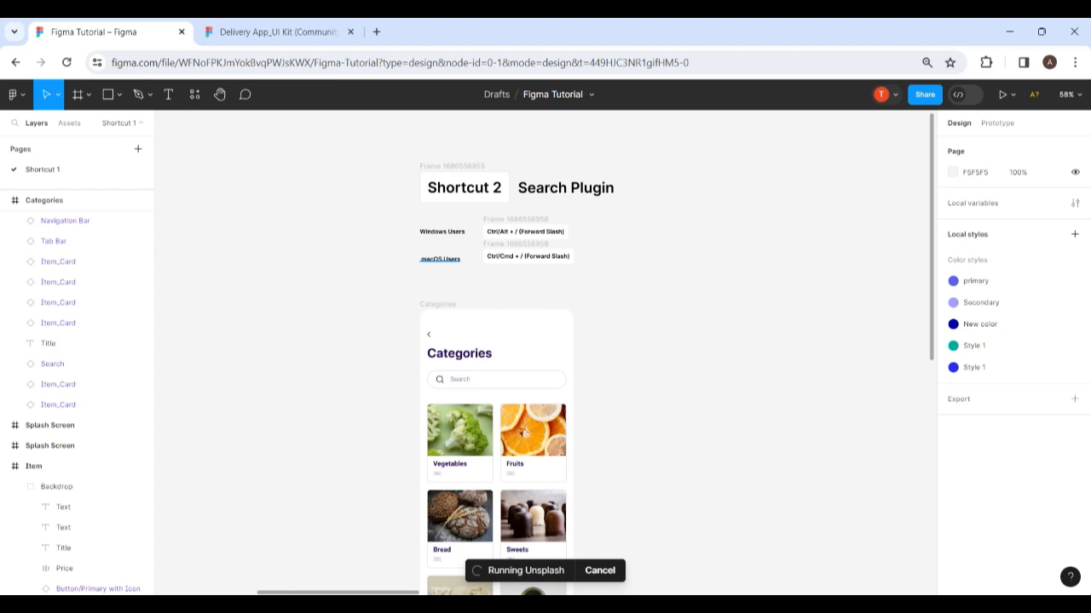
pyautogui.scroll(-2, 494, 357)
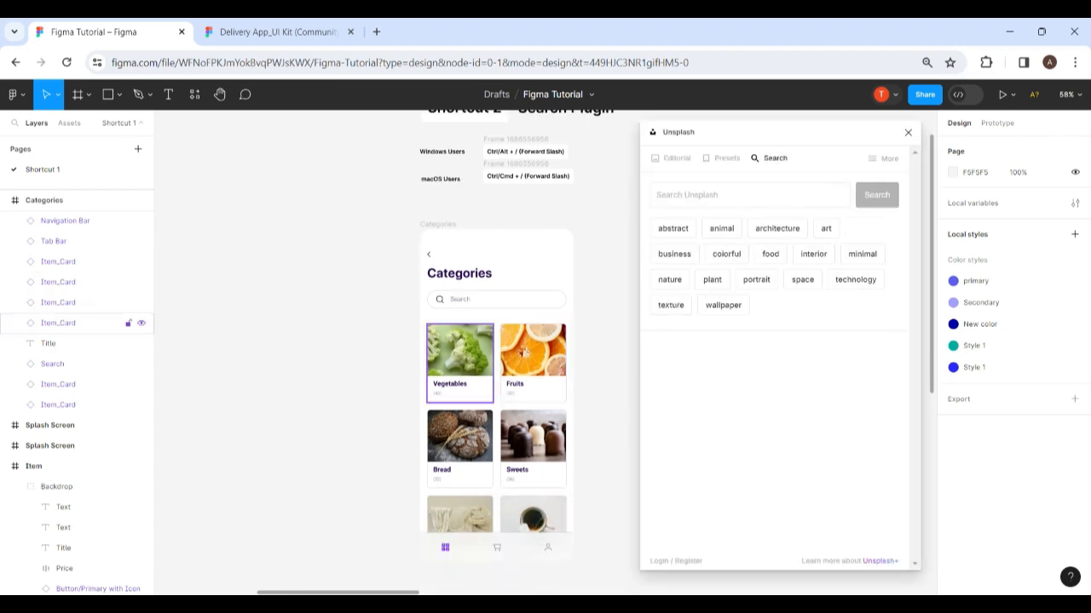
# Select the Vegetables card's image on the Categories screen, search Unsplash for "vegies" and browse the photos
pyautogui.doubleClick(460, 350)
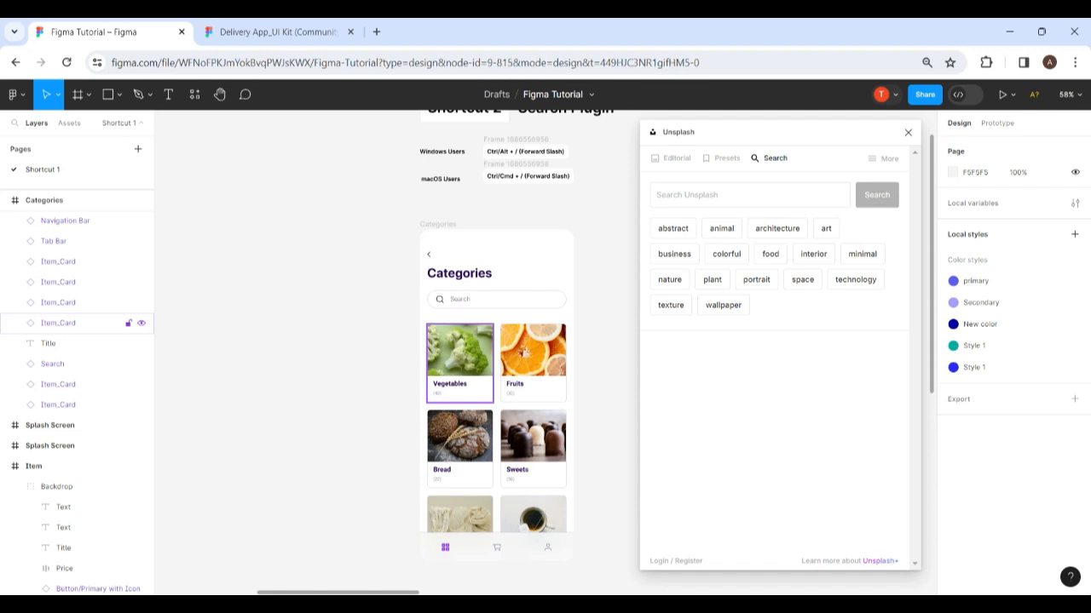
pyautogui.click(682, 195)
pyautogui.write('vege')
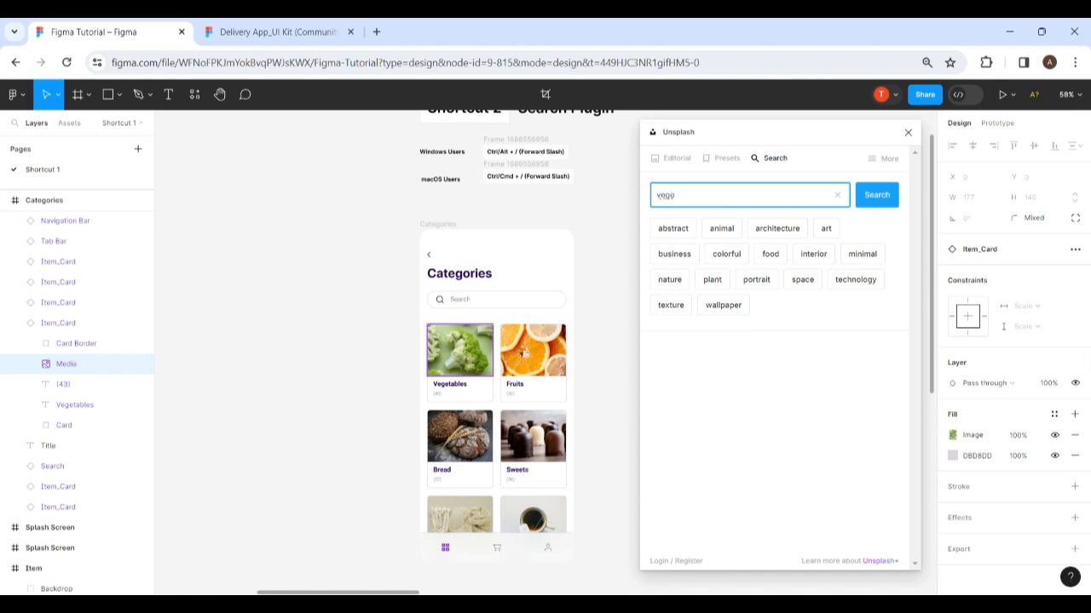
pyautogui.press('BackSpace')
pyautogui.write('ies')
pyautogui.press('Return')
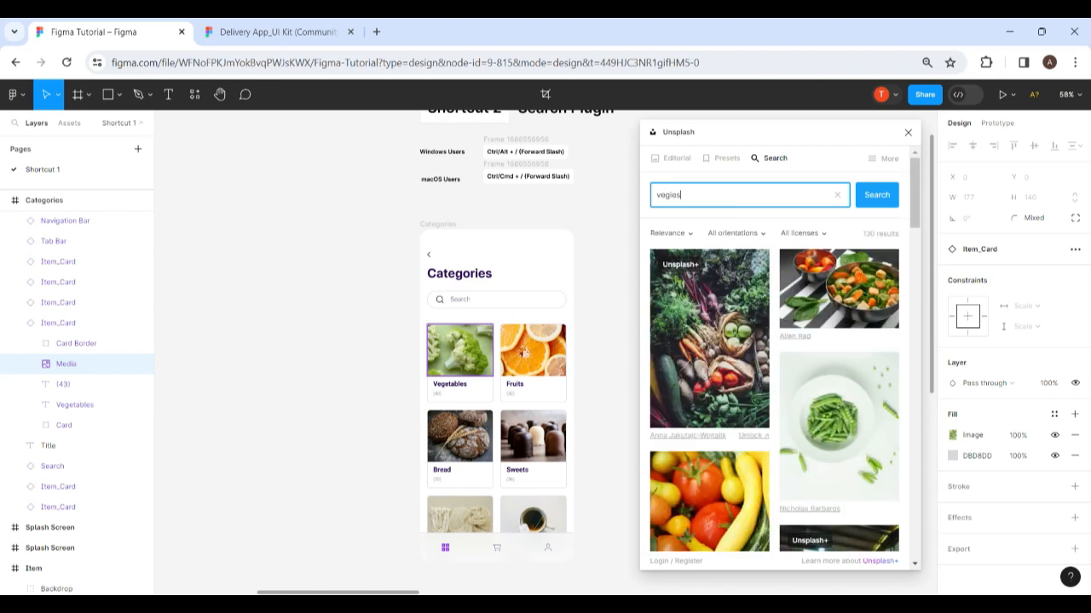
pyautogui.scroll(-10, 776, 358)
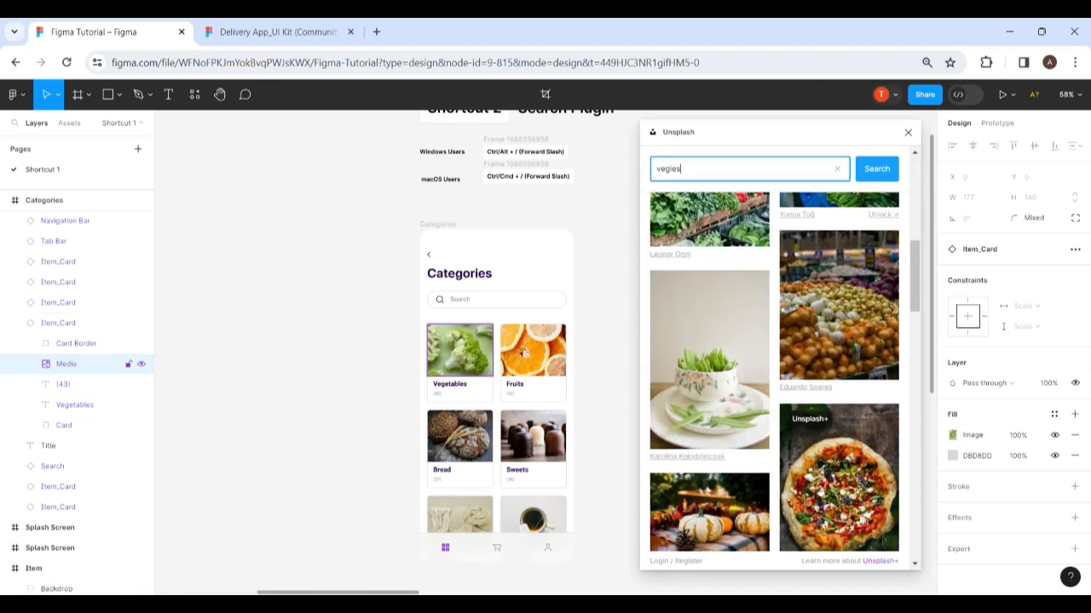
pyautogui.scroll(5, 461, 345)
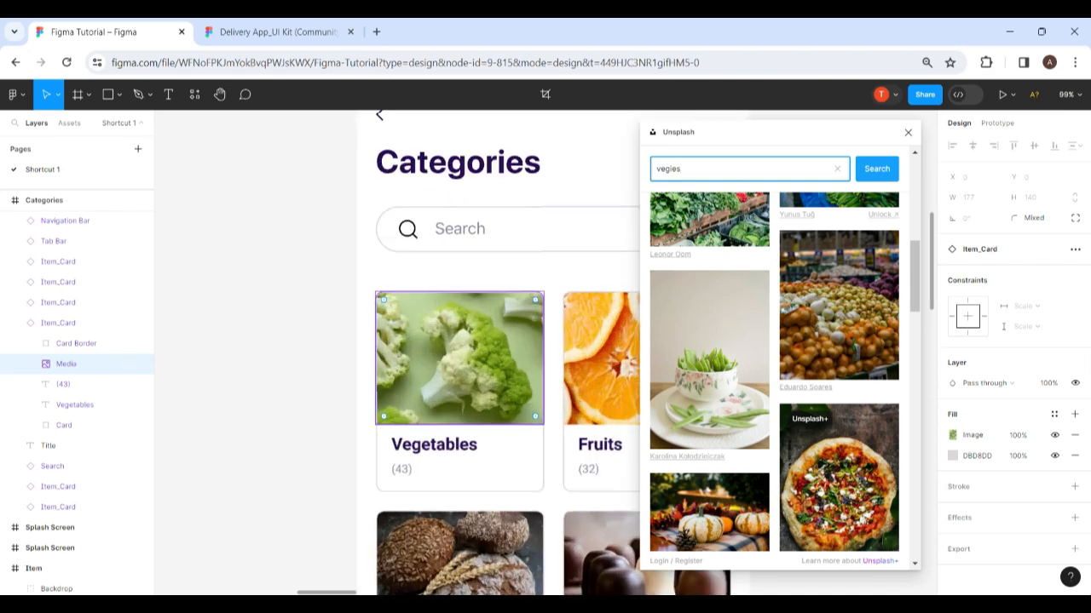
pyautogui.scroll(-5, 470, 347)
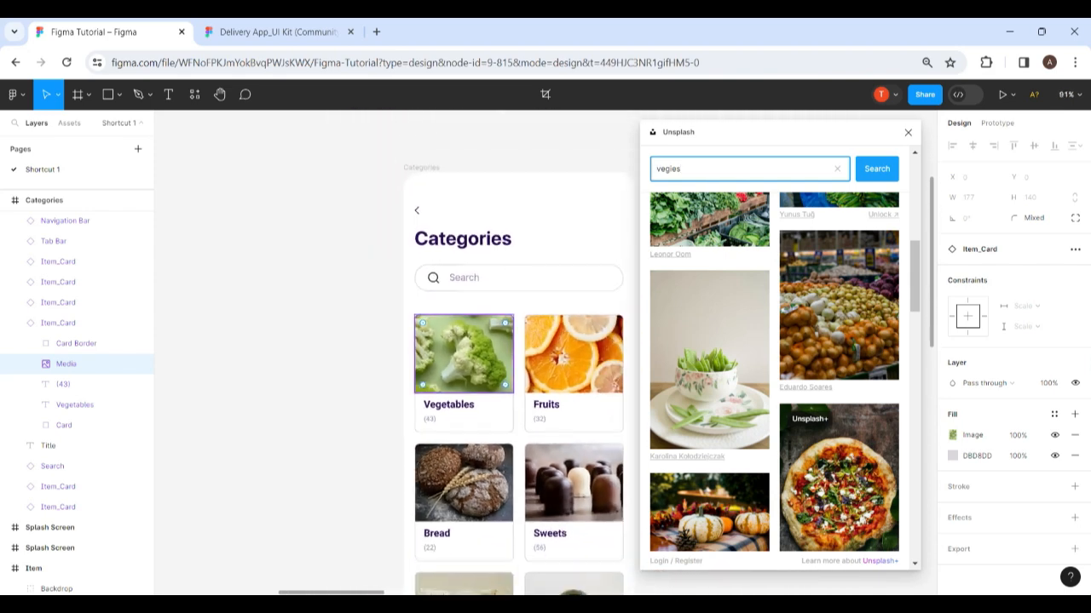
pyautogui.scroll(3, 773, 371)
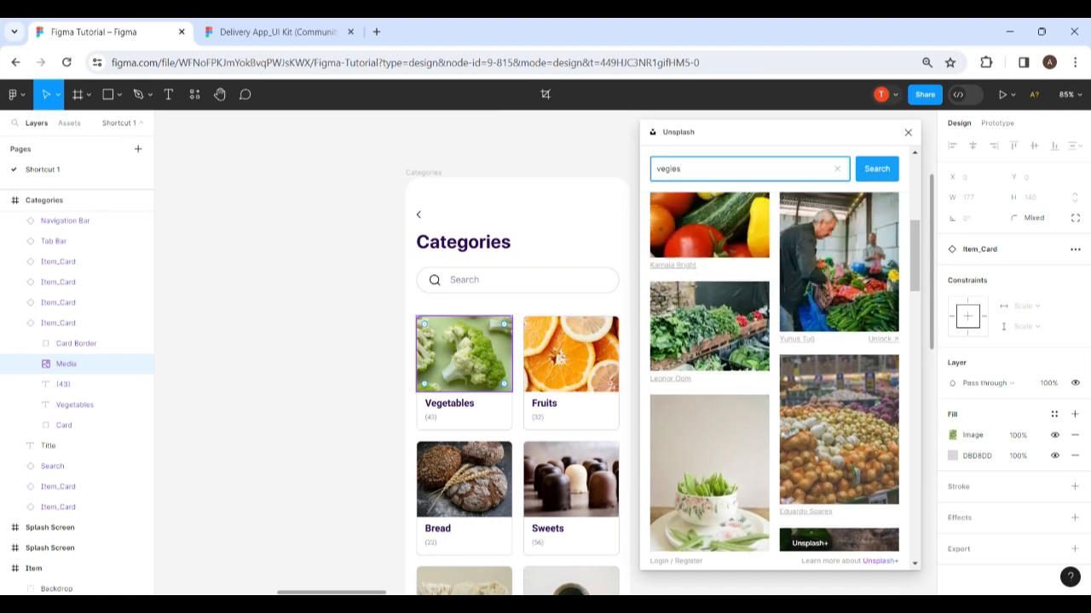
pyautogui.press('Return')
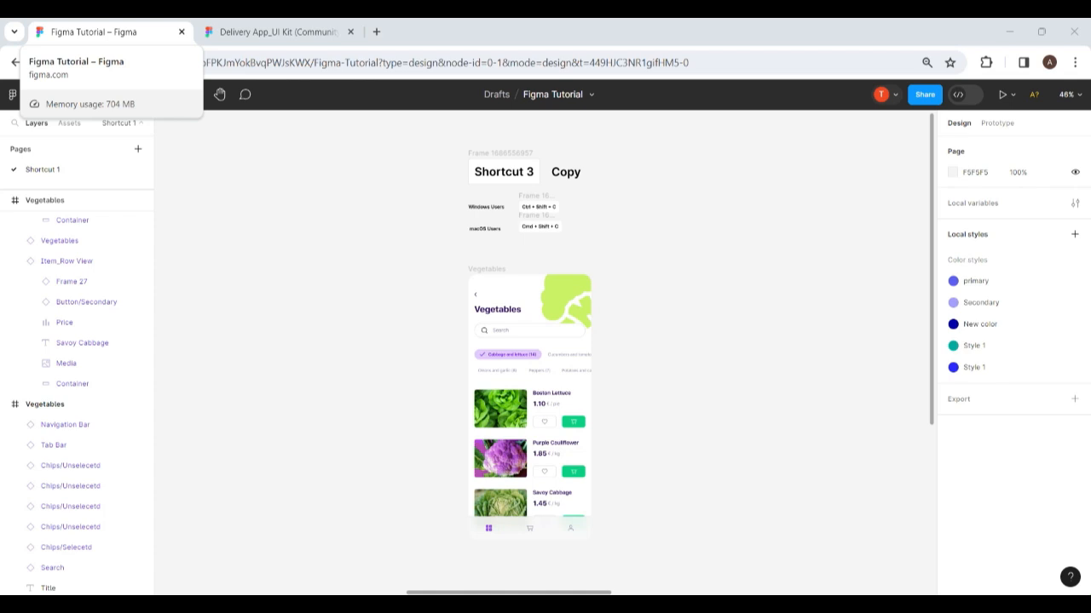
# Copy the Vegetables screen frame under the Shortcut 3 heading as an image
pyautogui.click(51, 404)
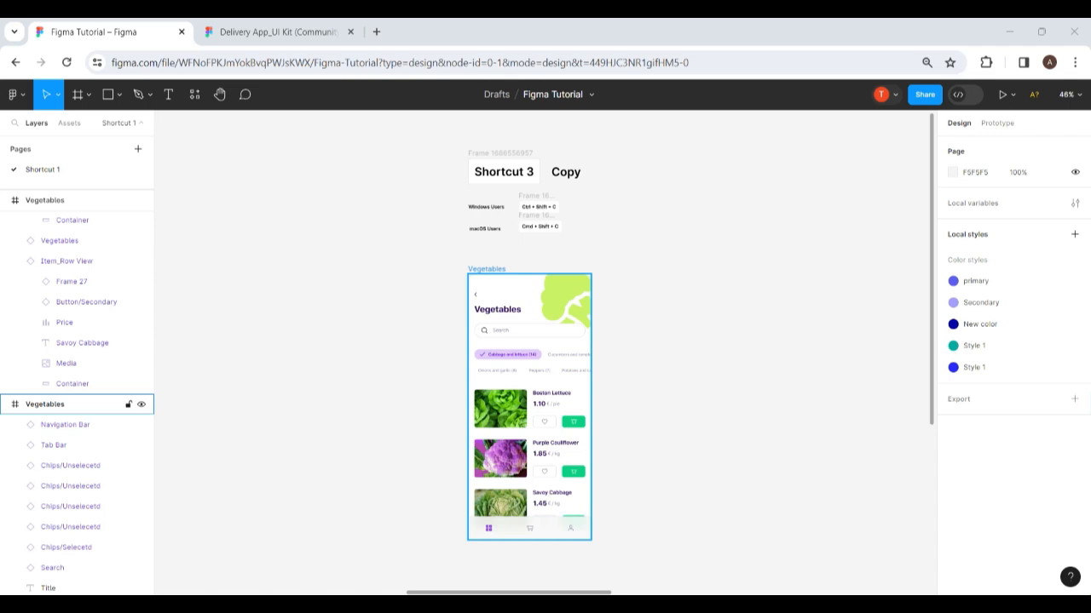
pyautogui.click(68, 404)
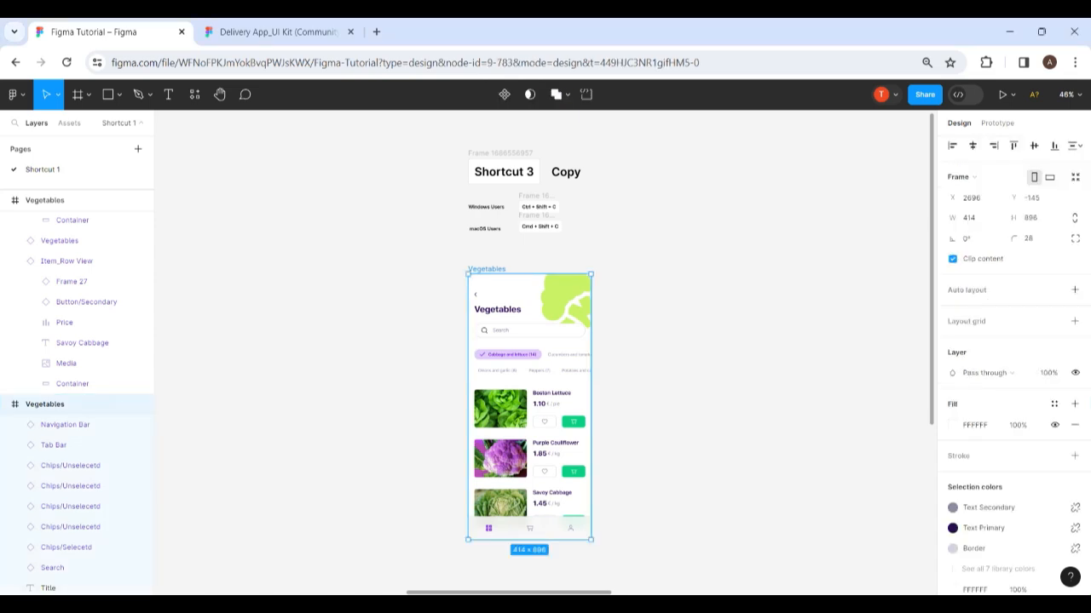
pyautogui.hotkey('ctrl', 'shift', 'c')
# Create a blank Google Docs document in a new browser tab and paste the copied Vegetables screen into it
pyautogui.click(376, 32)
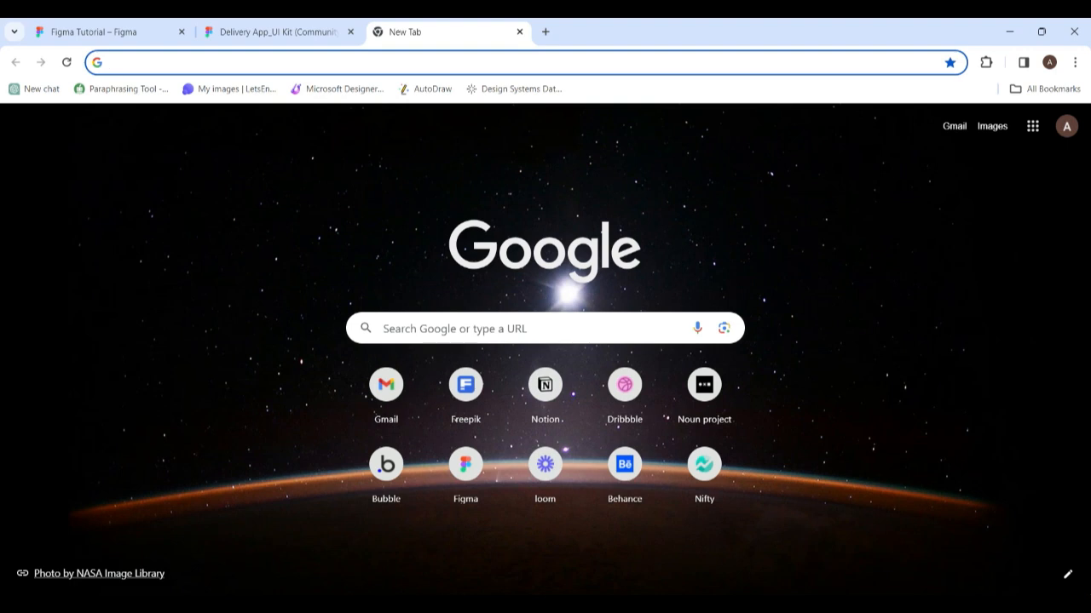
pyautogui.click(1020, 126)
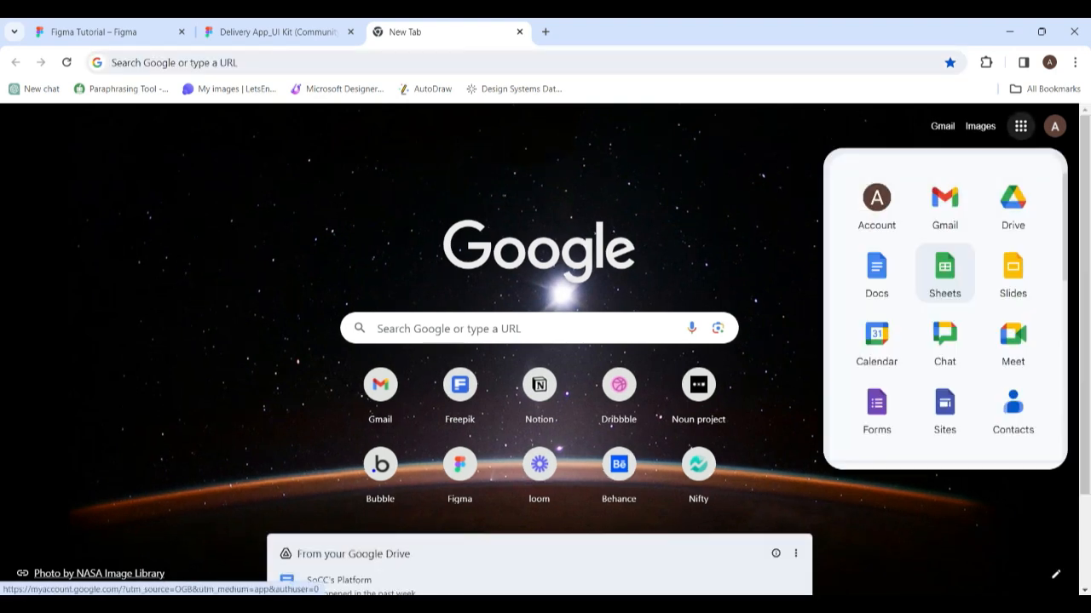
pyautogui.click(876, 273)
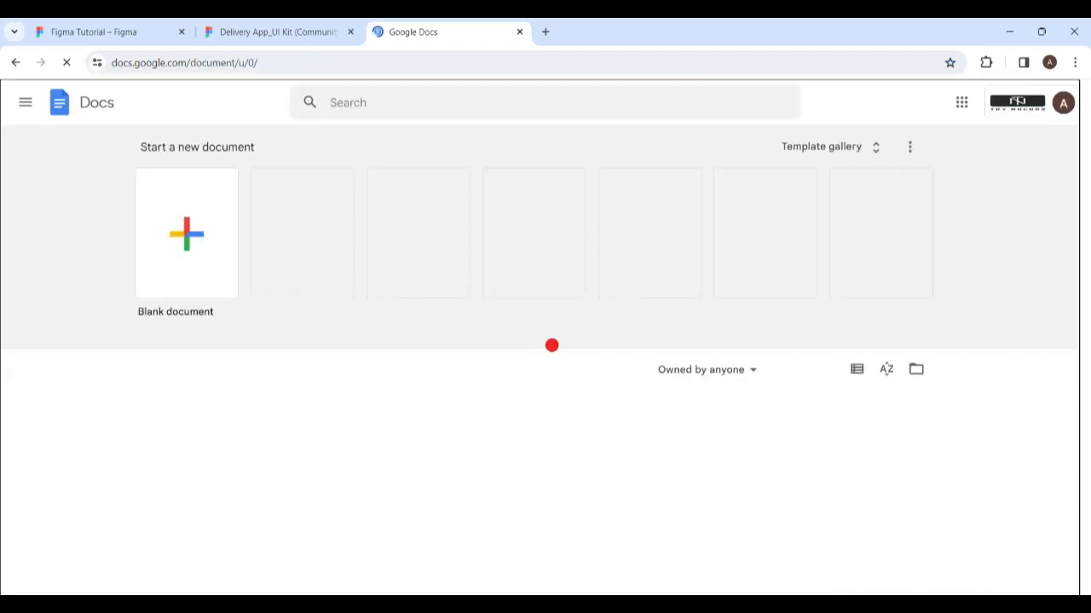
pyautogui.click(187, 233)
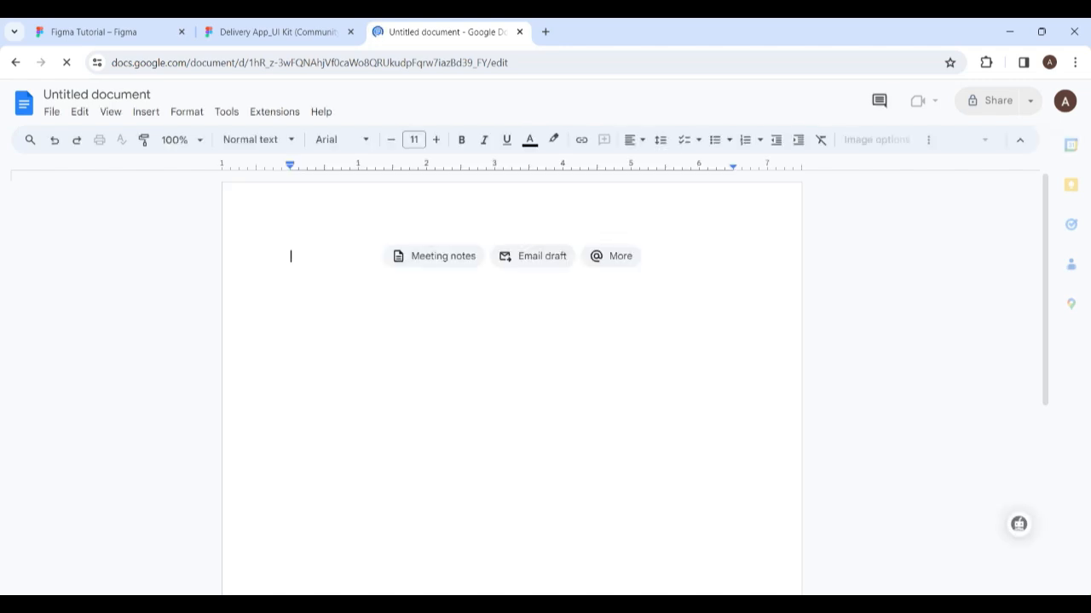
pyautogui.hotkey('ctrl', 'v')
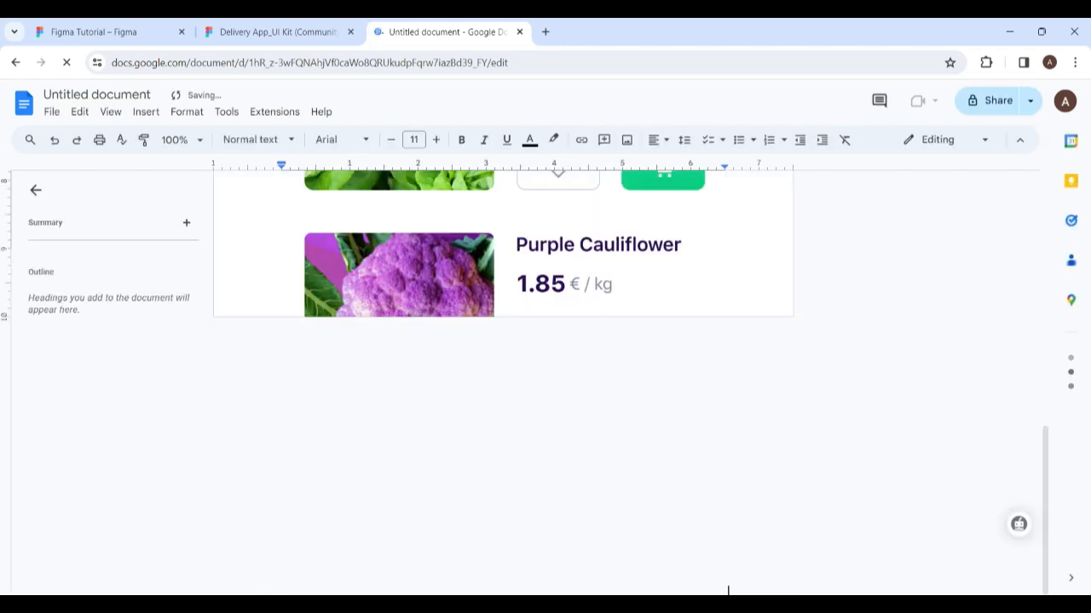
# Scale the pasted Vegetables screen image down proportionally to about 2.5 inches wide
pyautogui.scroll(3, 503, 384)
pyautogui.click(503, 383)
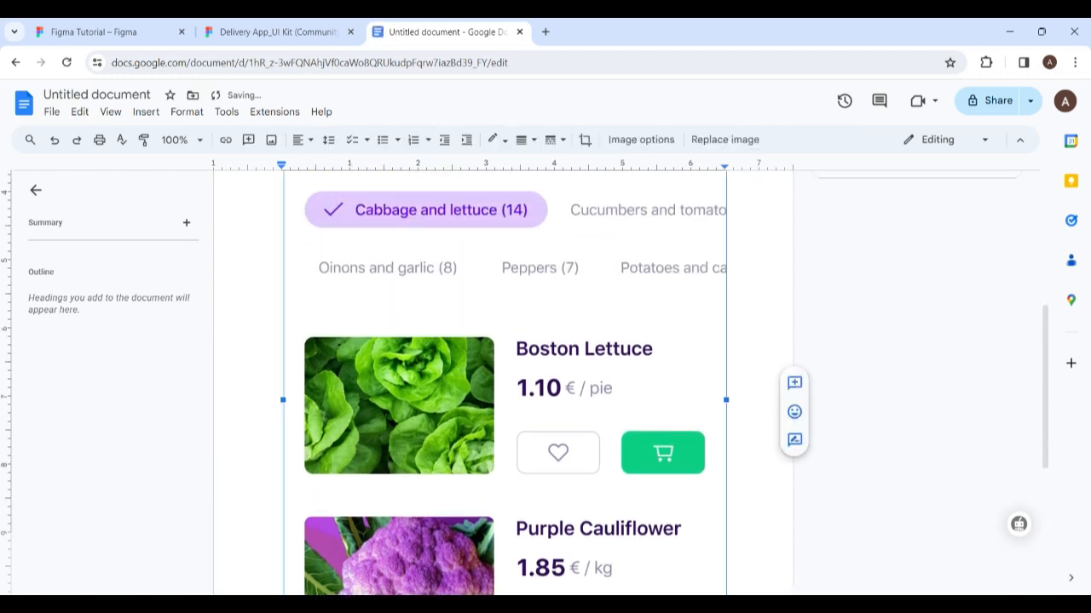
pyautogui.scroll(-4, 503, 383)
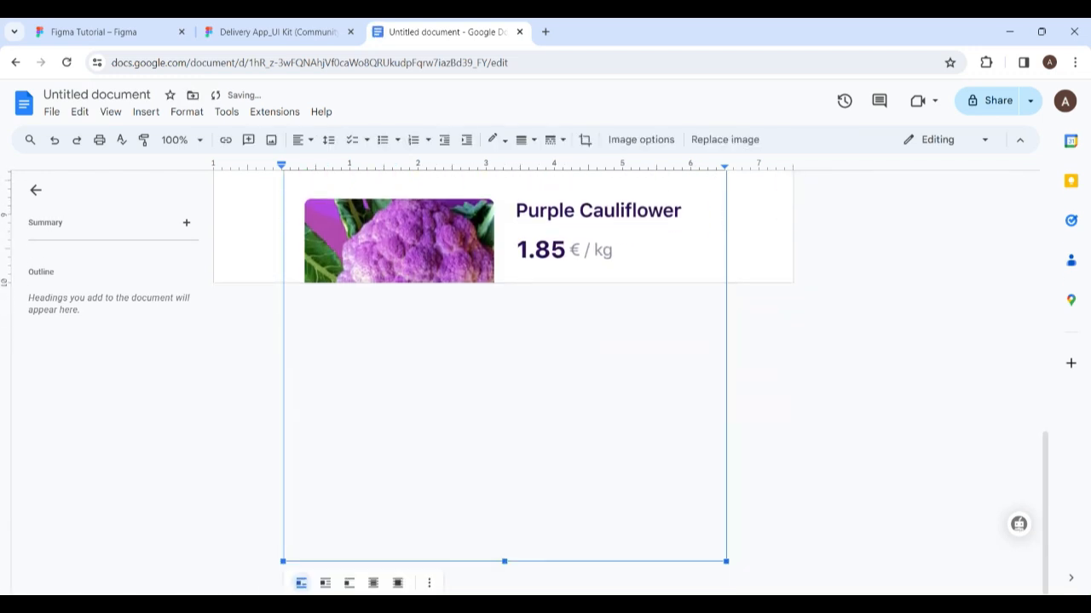
pyautogui.moveTo(725, 561); pyautogui.dragTo(571, 226)
pyautogui.scroll(2, 503, 383)
pyautogui.scroll(-2, 503, 384)
pyautogui.moveTo(570, 535); pyautogui.dragTo(456, 288)
pyautogui.scroll(2, 503, 383)
pyautogui.scroll(3, 503, 384)
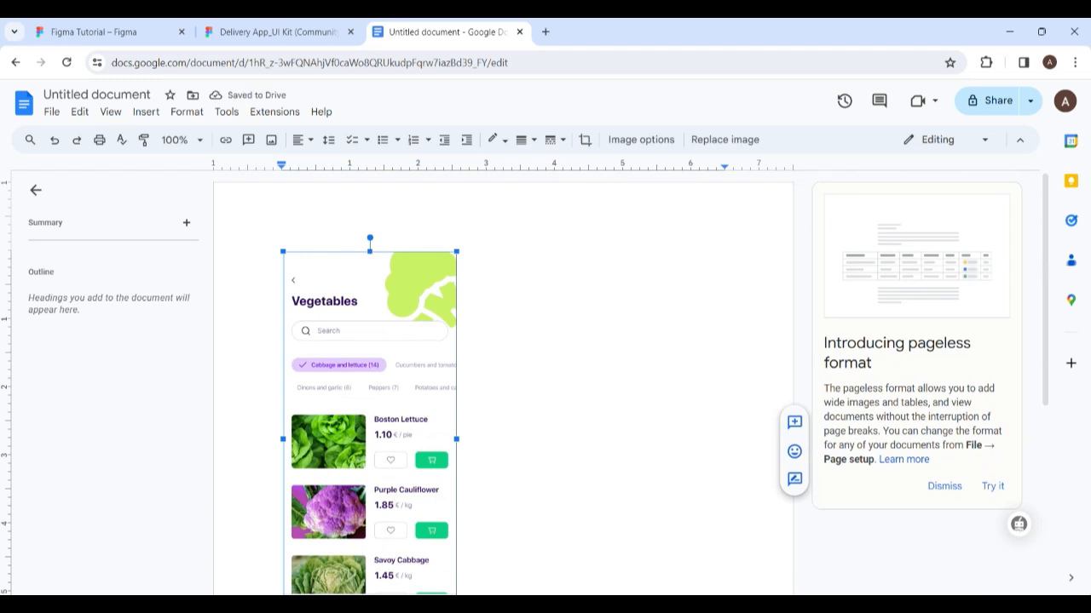
# Back in Figma, duplicate the last blue circle of the Color Palate row and place the copy beside it at X 5703
pyautogui.click(503, 383)
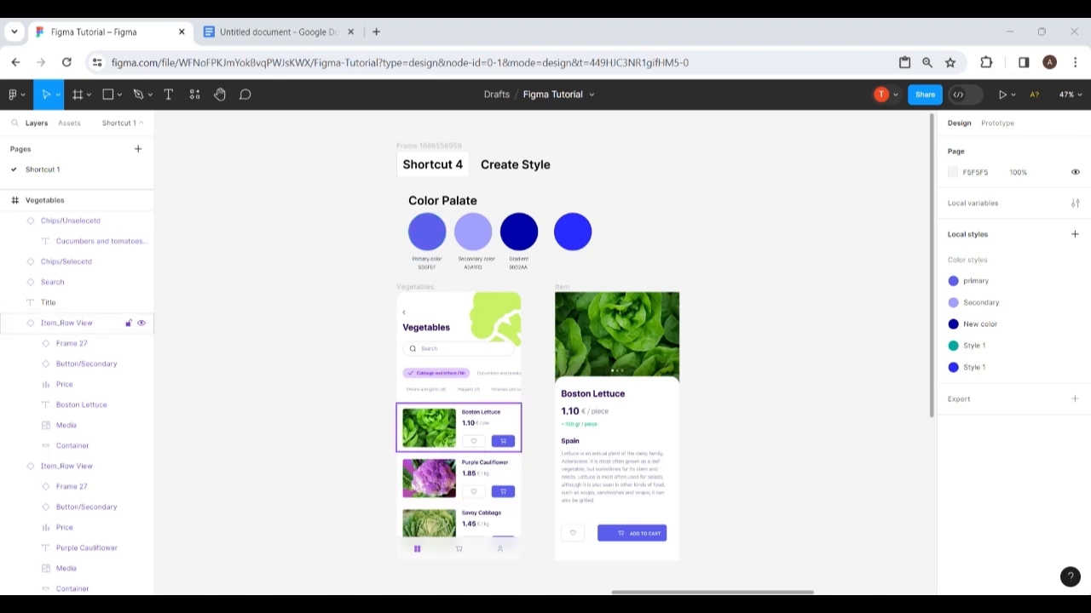
pyautogui.scroll(5, 503, 473)
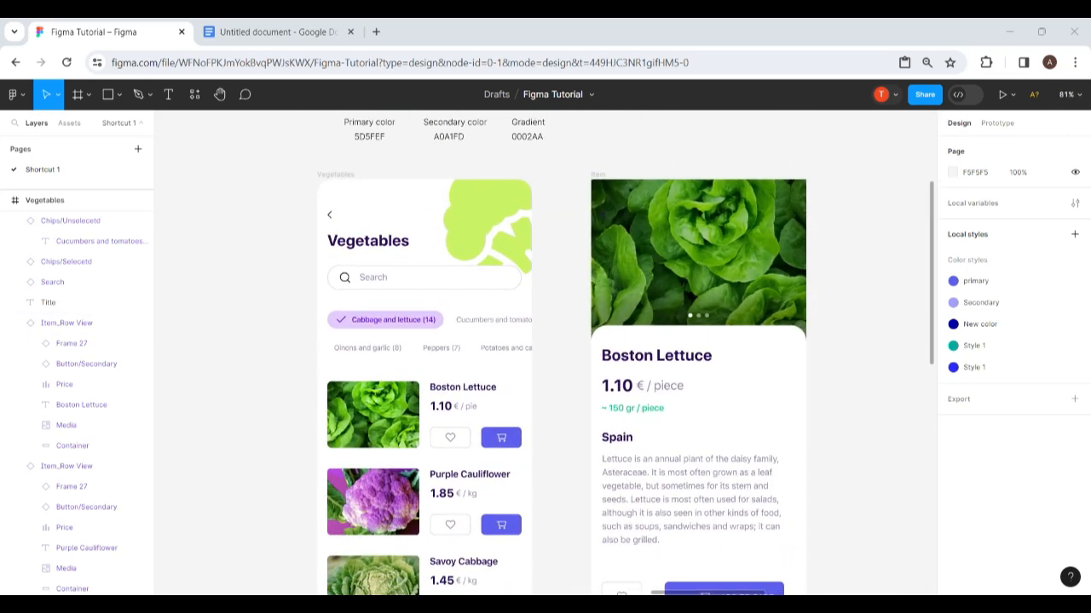
pyautogui.scroll(5, 503, 340)
pyautogui.hscroll(2, 502, 341)
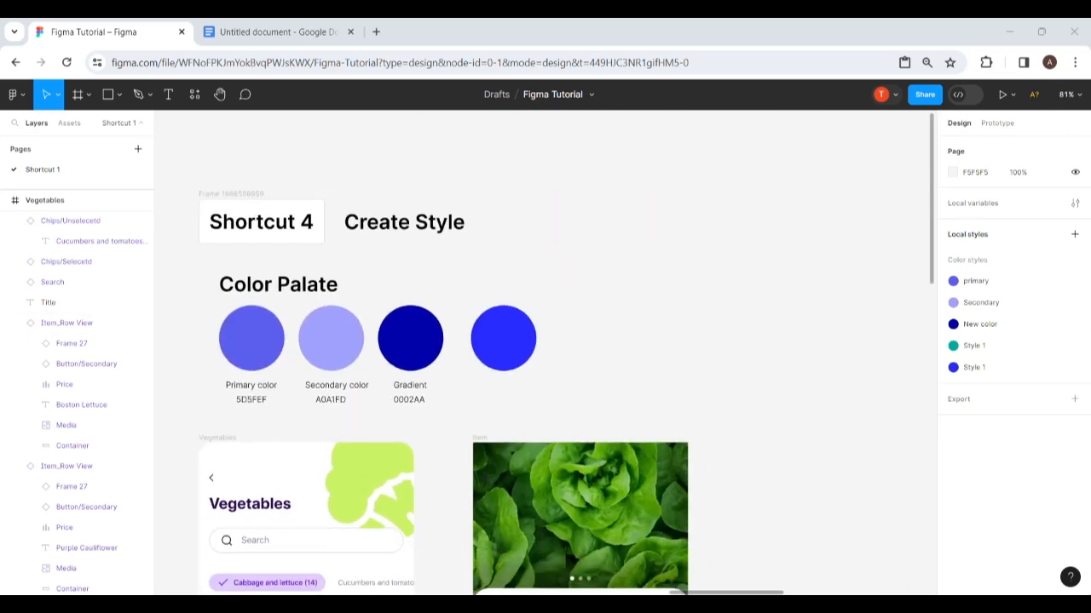
pyautogui.click(523, 341)
pyautogui.moveTo(523, 341); pyautogui.dragTo(615, 341)
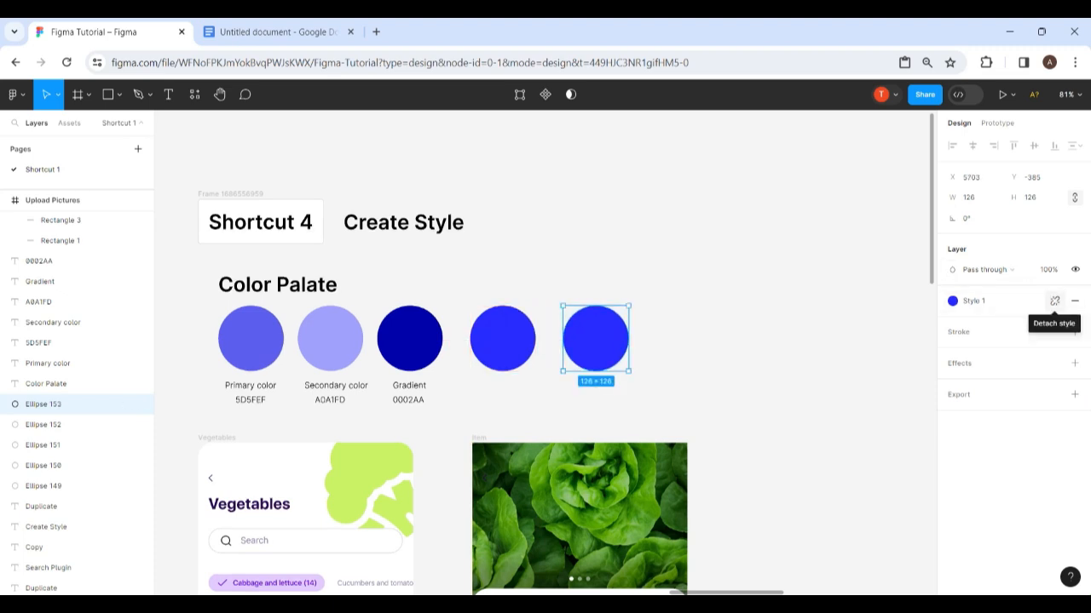
# Detach the colour style from the copied circle and change its fill to green 04CC84
pyautogui.click(1054, 301)
pyautogui.click(953, 321)
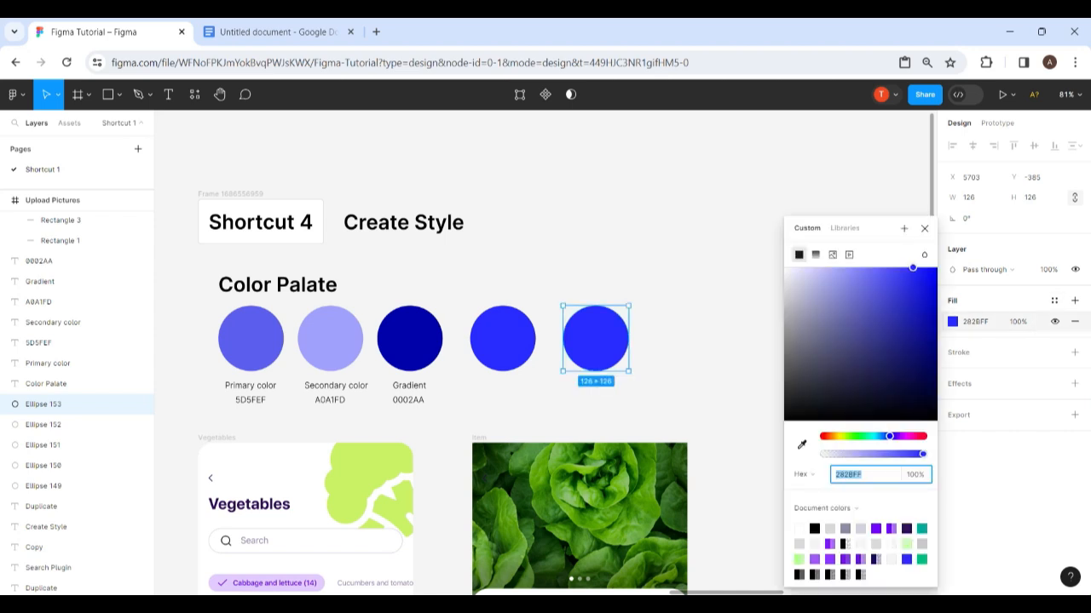
pyautogui.moveTo(889, 436); pyautogui.dragTo(866, 436)
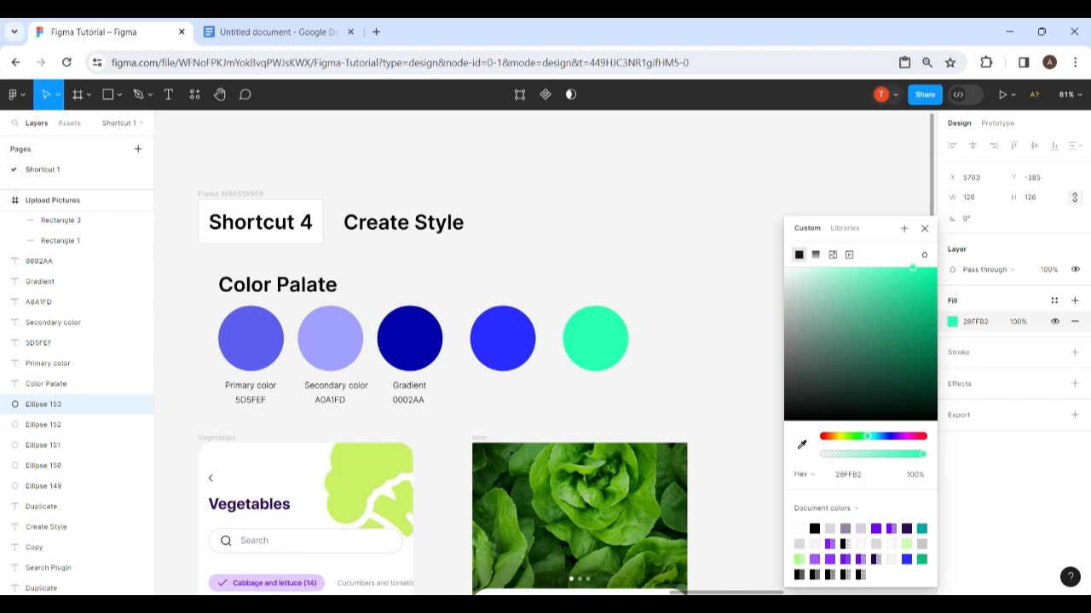
pyautogui.moveTo(912, 268); pyautogui.dragTo(934, 297)
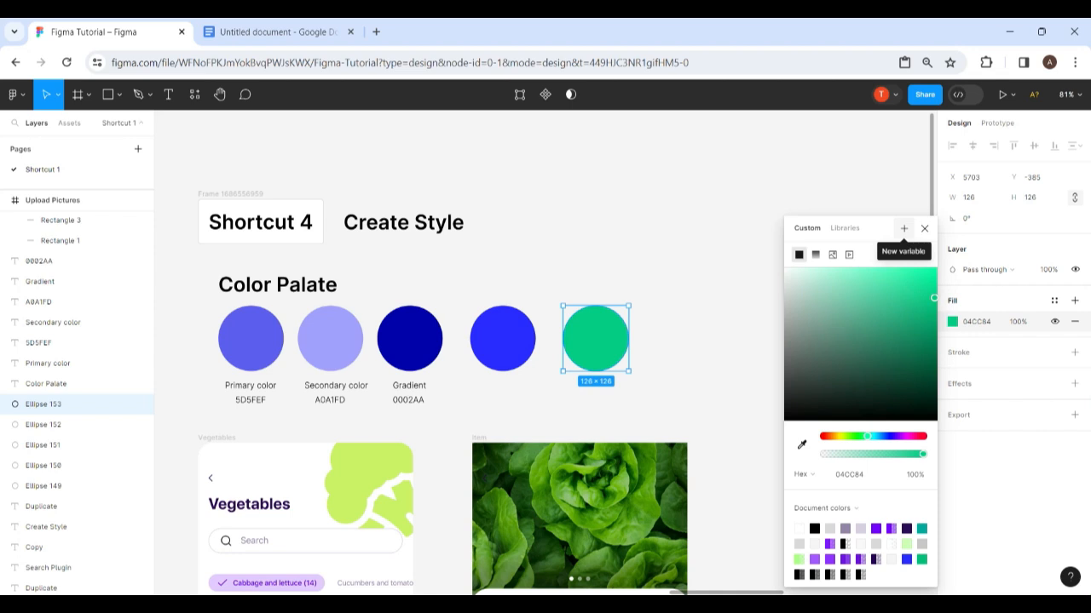
# Create a colour style named "New Style" from the green circle's fill
pyautogui.click(1053, 300)
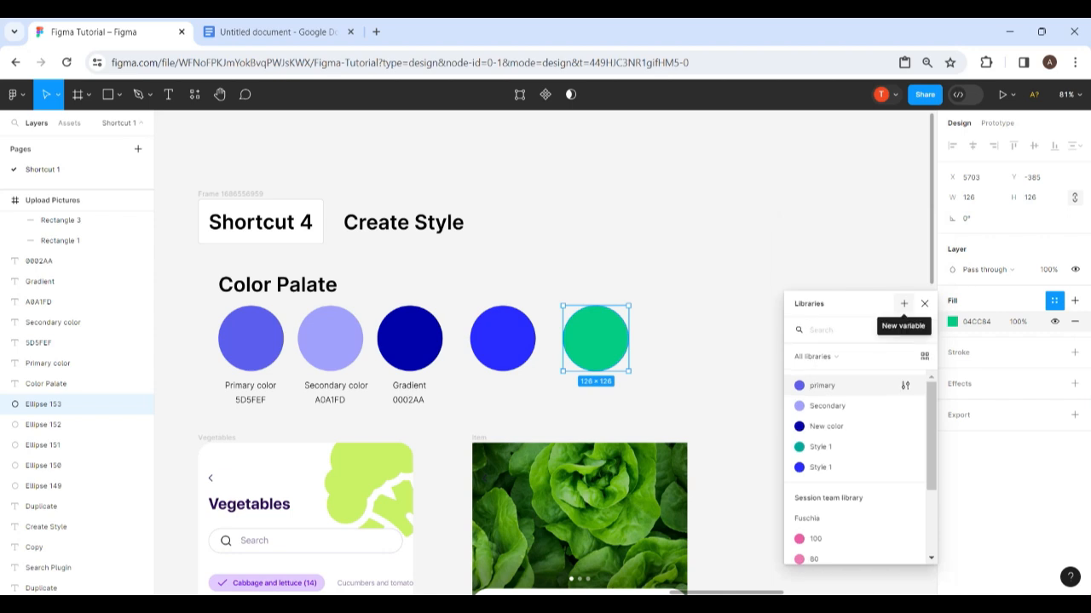
pyautogui.click(904, 303)
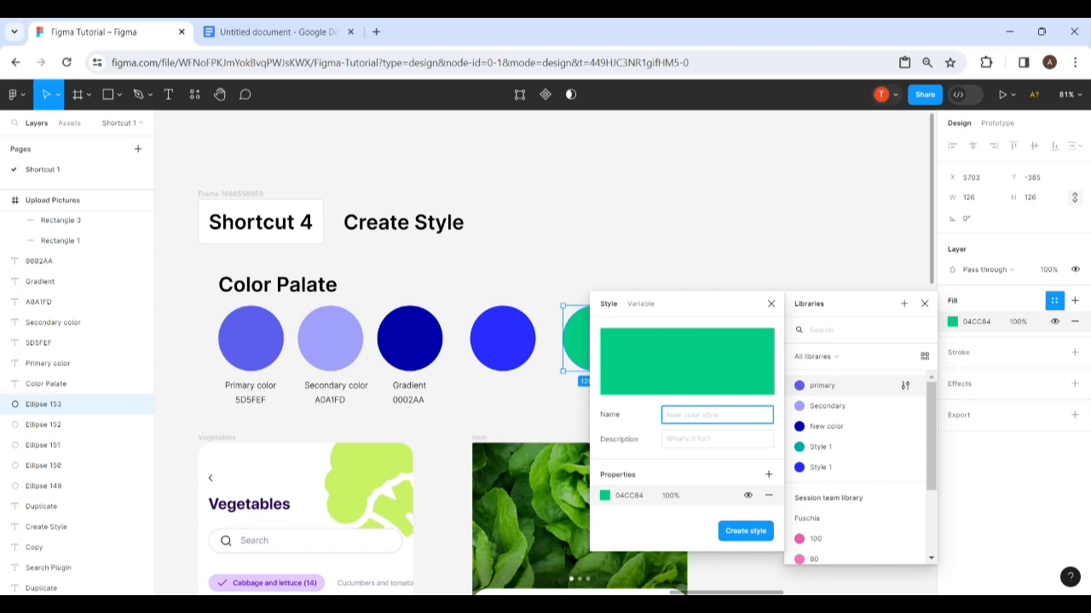
pyautogui.write('Style')
pyautogui.press('Home')
pyautogui.press('capslock')
pyautogui.press('capslock')
pyautogui.write('Nrew')
pyautogui.press('BackSpace')
pyautogui.press('BackSpace')
pyautogui.press('BackSpace')
pyautogui.press('BackSpace')
pyautogui.write('ew')
pyautogui.press('Return')
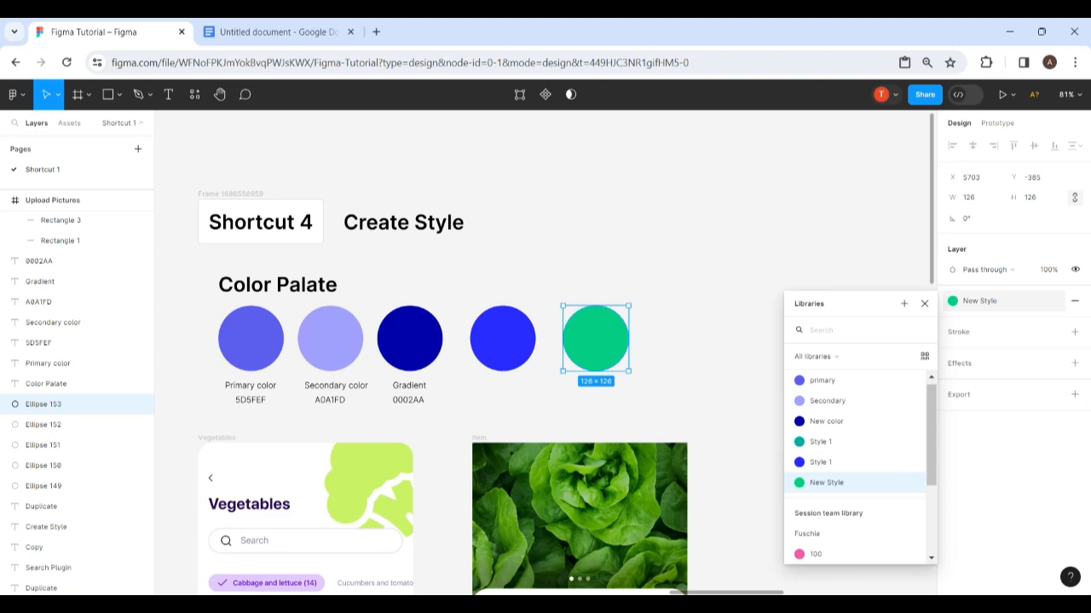
pyautogui.press('Escape')
# Inspect the colour style used by the cart buttons in the Boston Lettuce and Purple Cauliflower rows
pyautogui.scroll(-5, 546, 341)
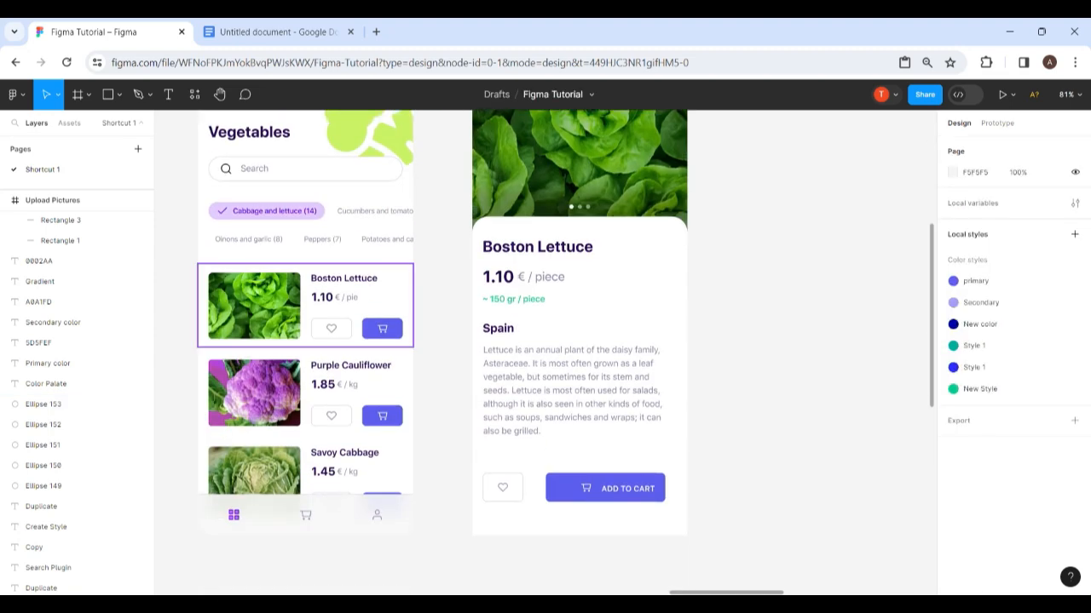
pyautogui.hscroll(-2, 545, 340)
pyautogui.hscroll(1, 546, 340)
pyautogui.doubleClick(518, 328)
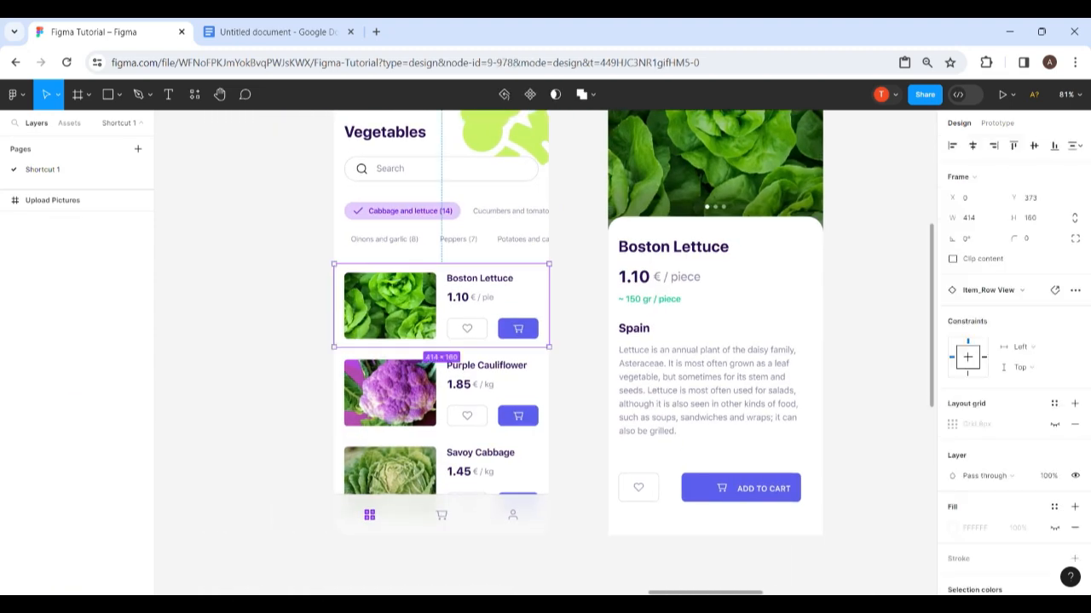
pyautogui.keyDown('shift'); pyautogui.click(517, 415); pyautogui.keyUp('shift')
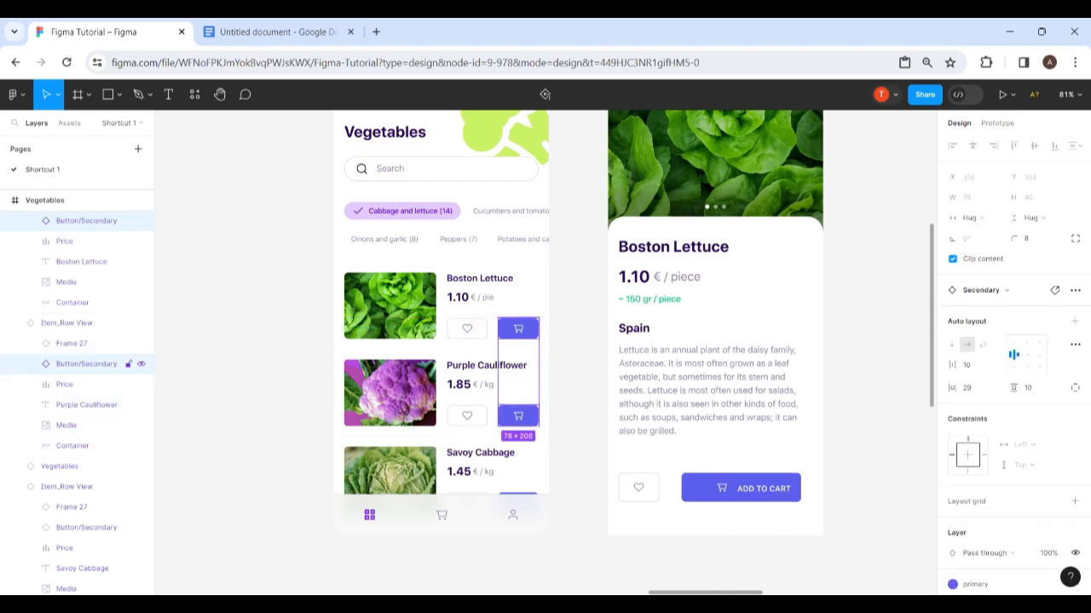
pyautogui.press('Escape')
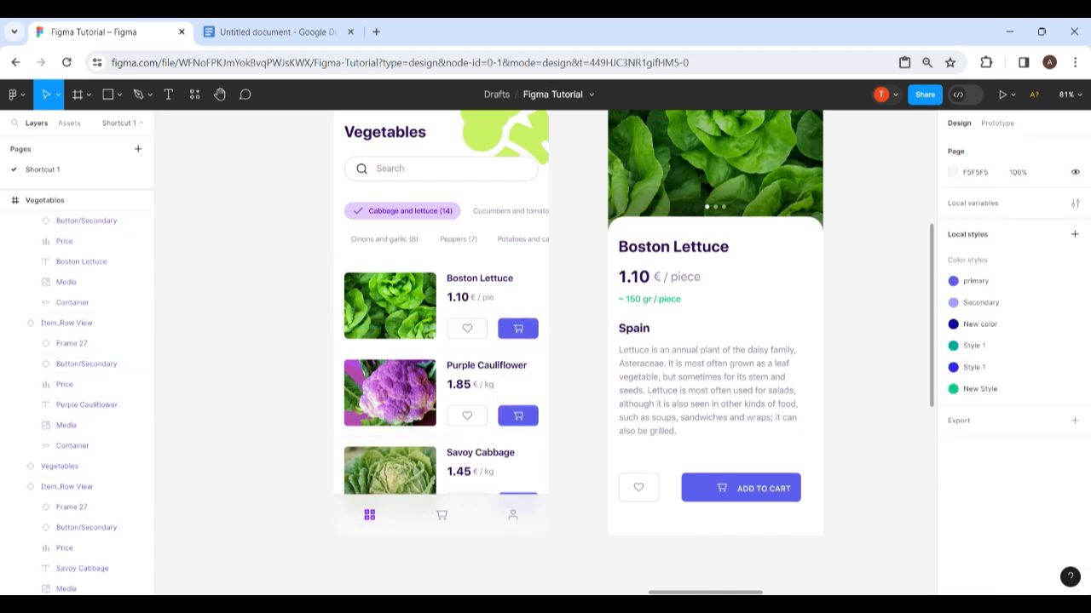
# Copy the hex code 04CC84 from the New Style colour style
pyautogui.hscroll(2, 565, 322)
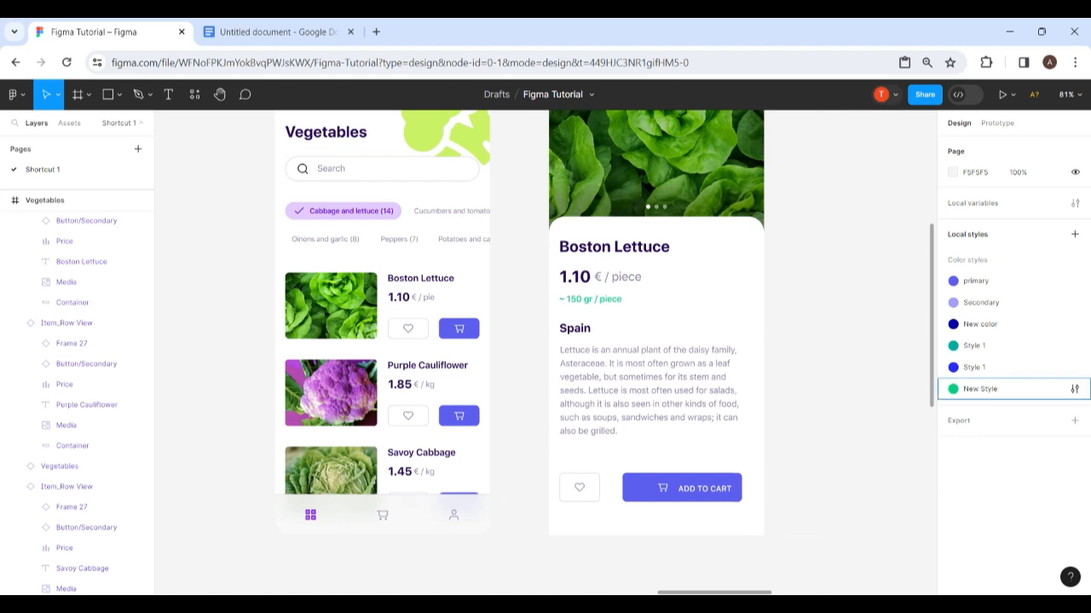
pyautogui.click(1075, 388)
pyautogui.click(781, 571)
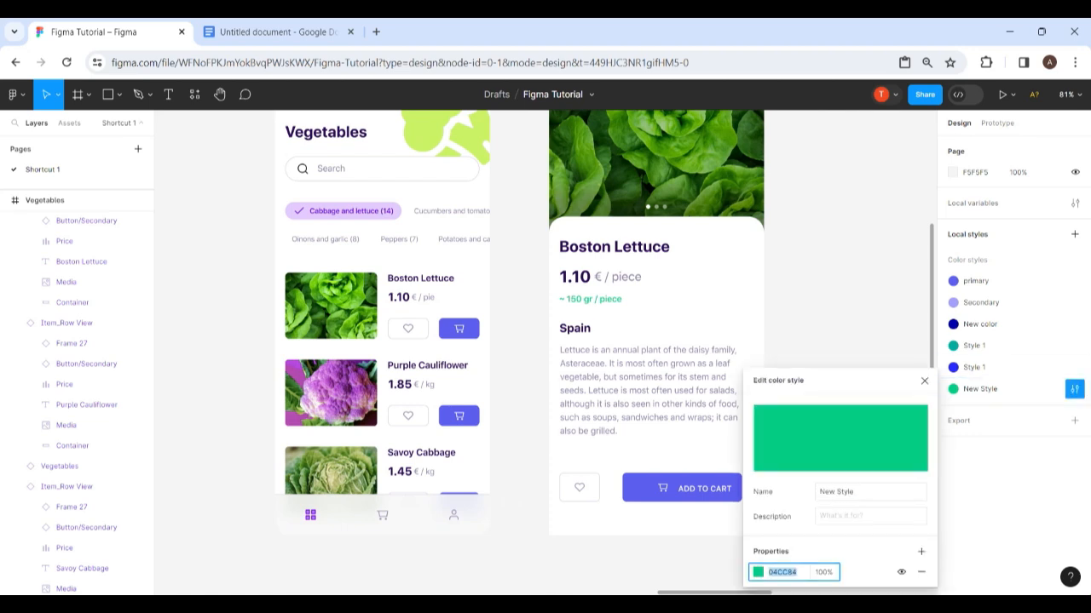
pyautogui.press('Escape')
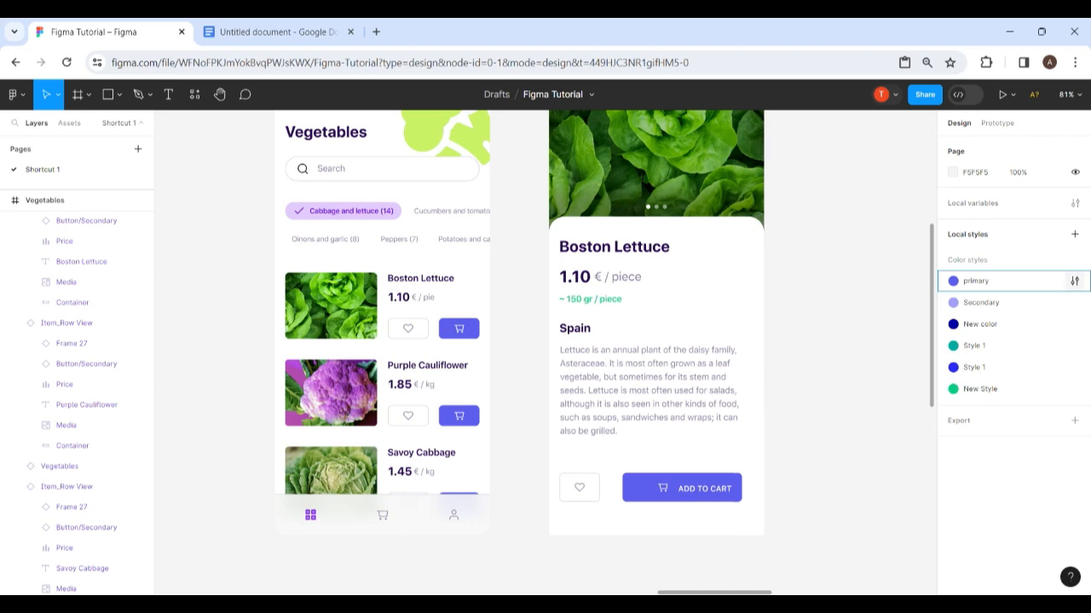
# Set the primary colour style's colour to 04CC84
pyautogui.click(1074, 280)
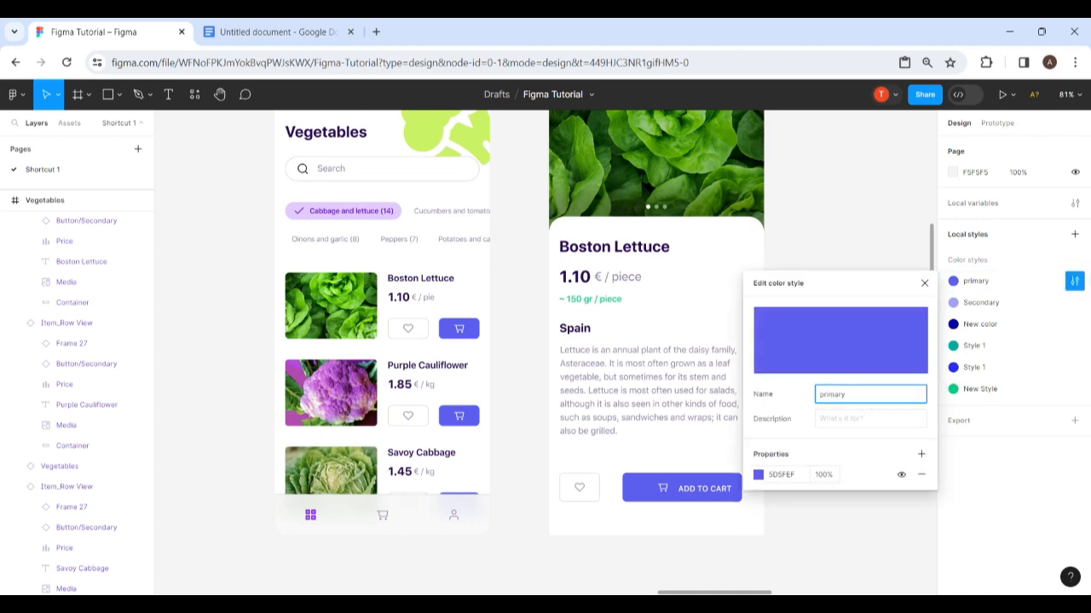
pyautogui.click(780, 475)
pyautogui.write('04CC84')
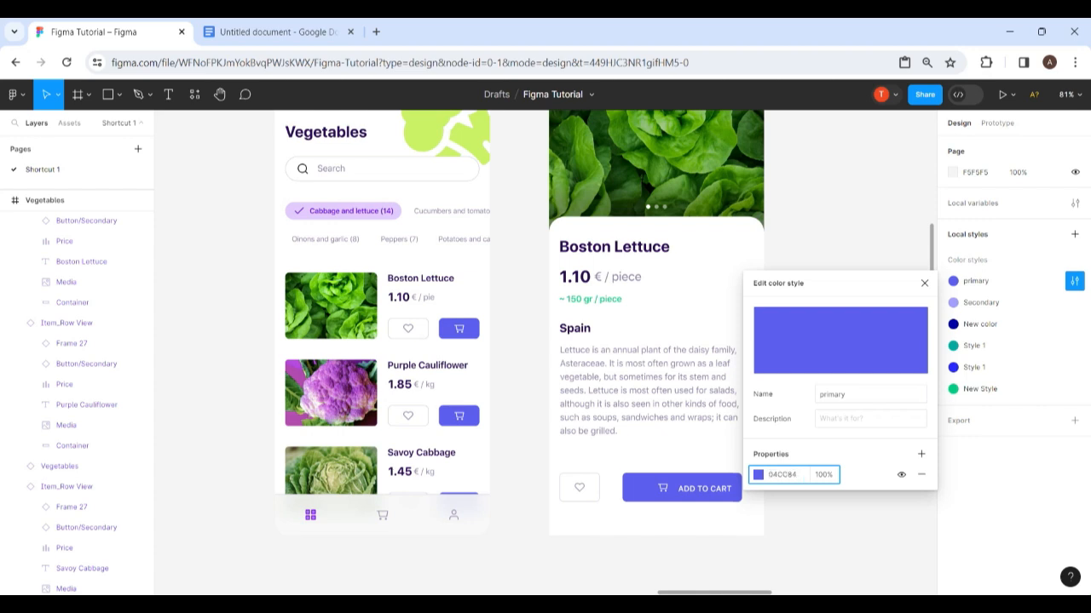
pyautogui.press('Return')
pyautogui.press('Escape')
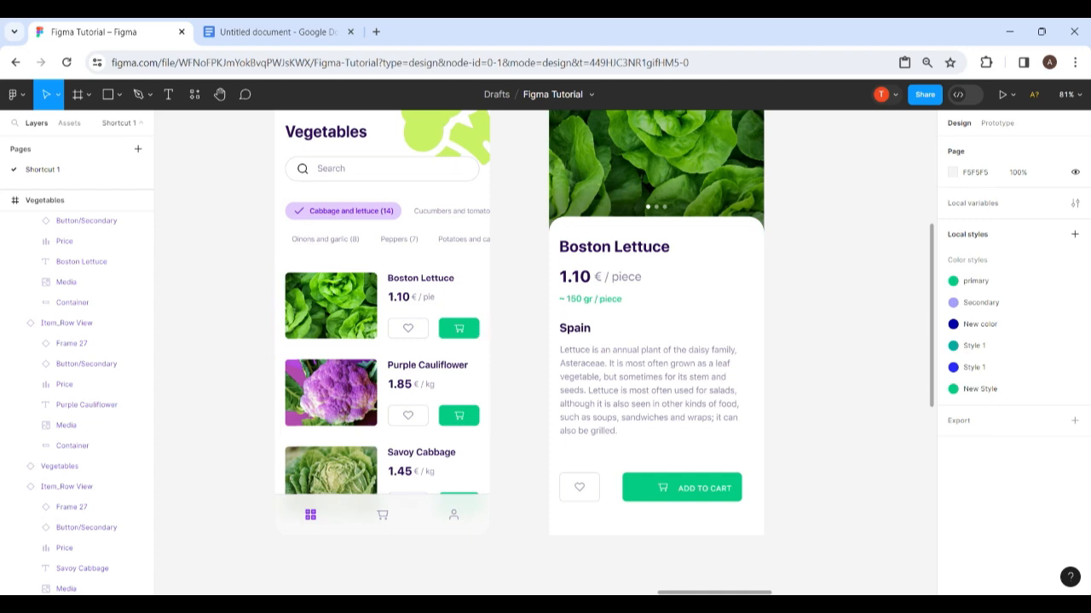
# Duplicate the Upload Pictures frame under Shortcut 5 twice, lining the copies up beside it at X 8182 and X 8596
pyautogui.scroll(3, 604, 348)
pyautogui.scroll(2, 604, 347)
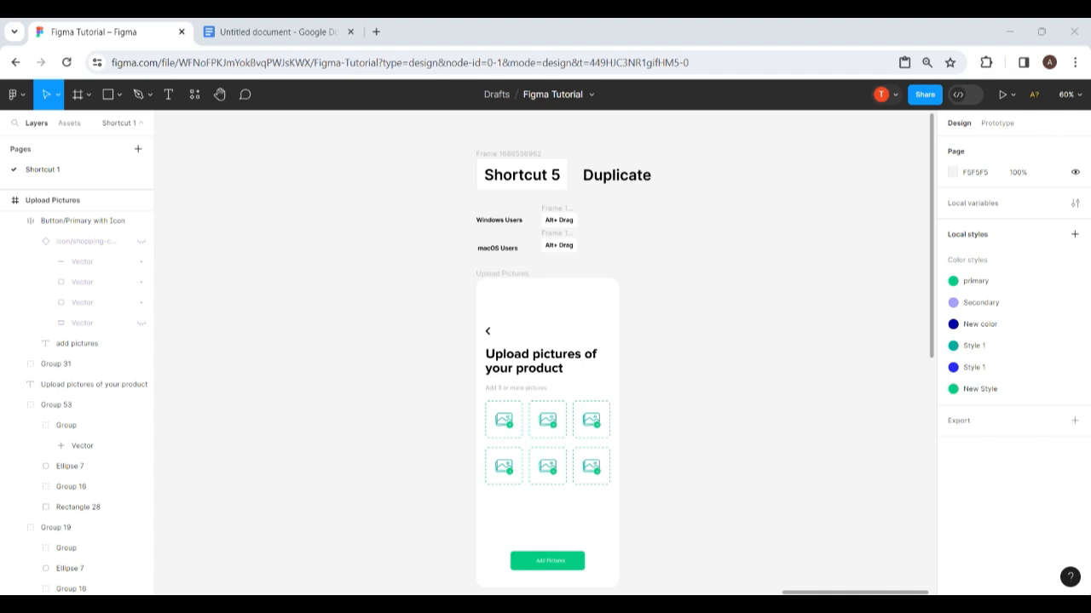
pyautogui.click(502, 274)
pyautogui.scroll(-3, 545, 353)
pyautogui.scroll(1, 546, 353)
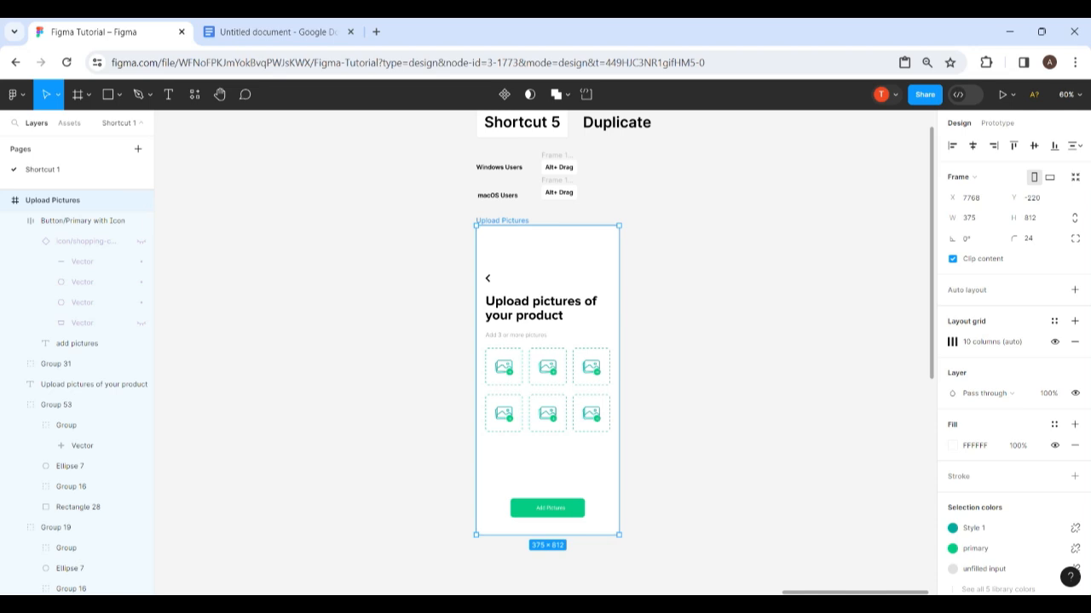
pyautogui.moveTo(503, 221); pyautogui.dragTo(661, 220)
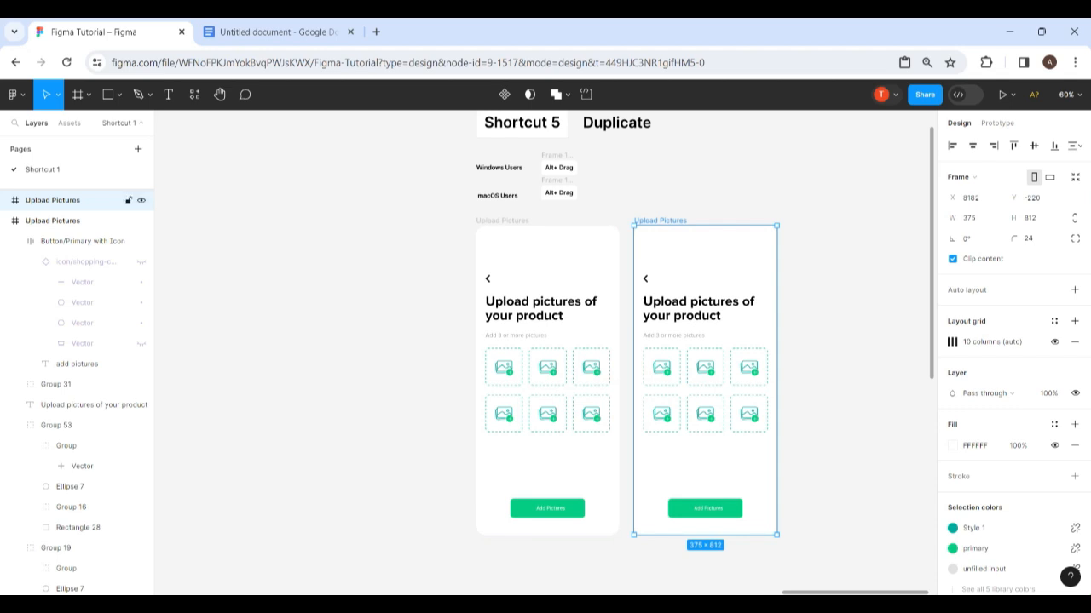
pyautogui.moveTo(660, 221); pyautogui.dragTo(818, 221)
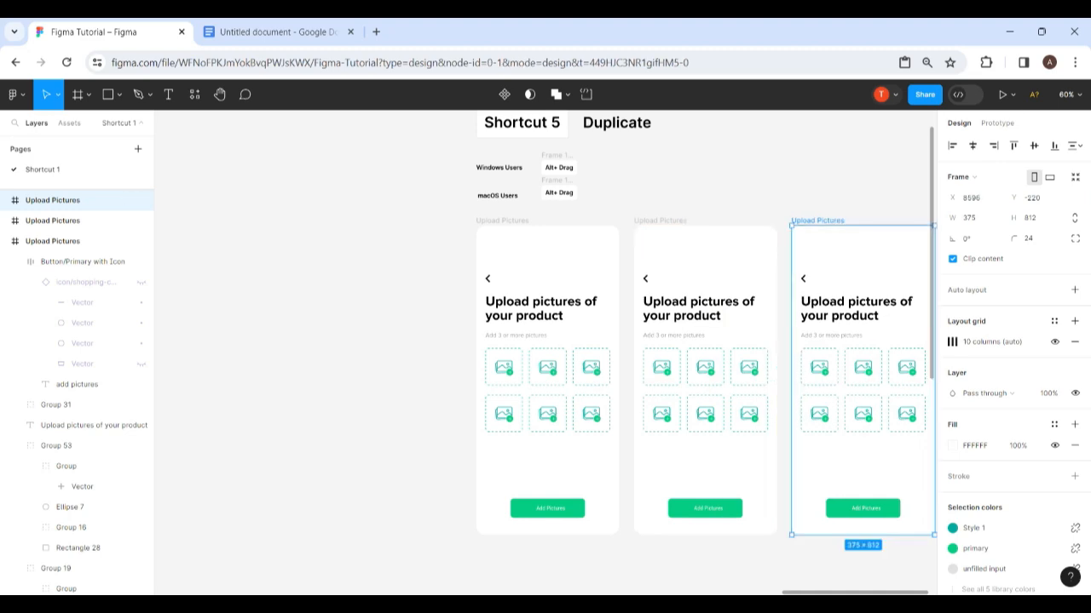
pyautogui.press('Escape')
# Duplicate the second row's first picture placeholder in the third Upload Pictures frame, placing the copy directly below at Y 566
pyautogui.hscroll(2, 545, 352)
pyautogui.hscroll(2, 657, 413)
pyautogui.scroll(5, 658, 412)
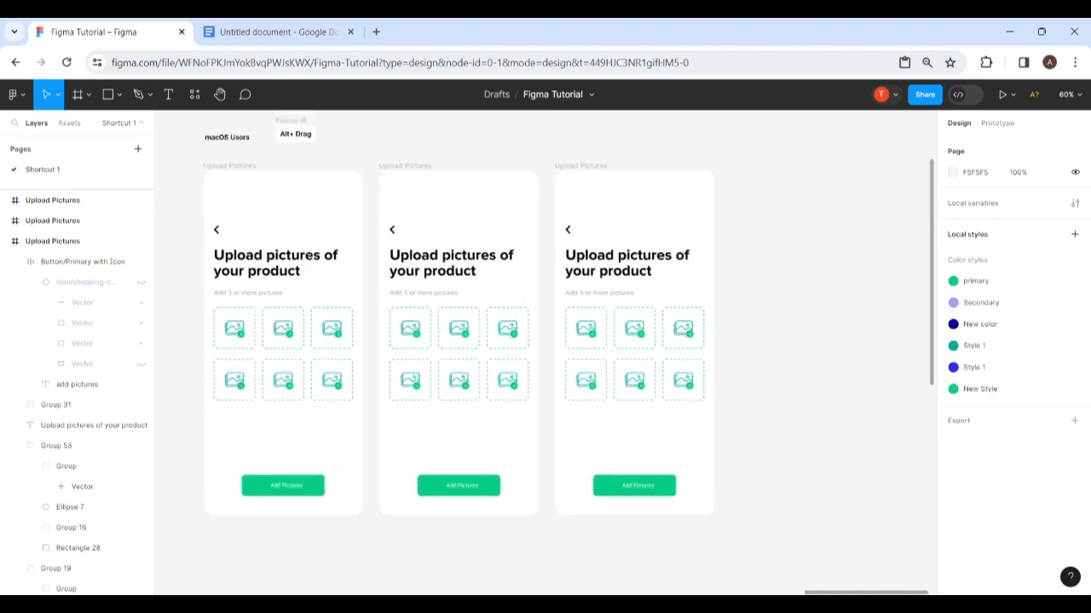
pyautogui.hscroll(2, 450, 341)
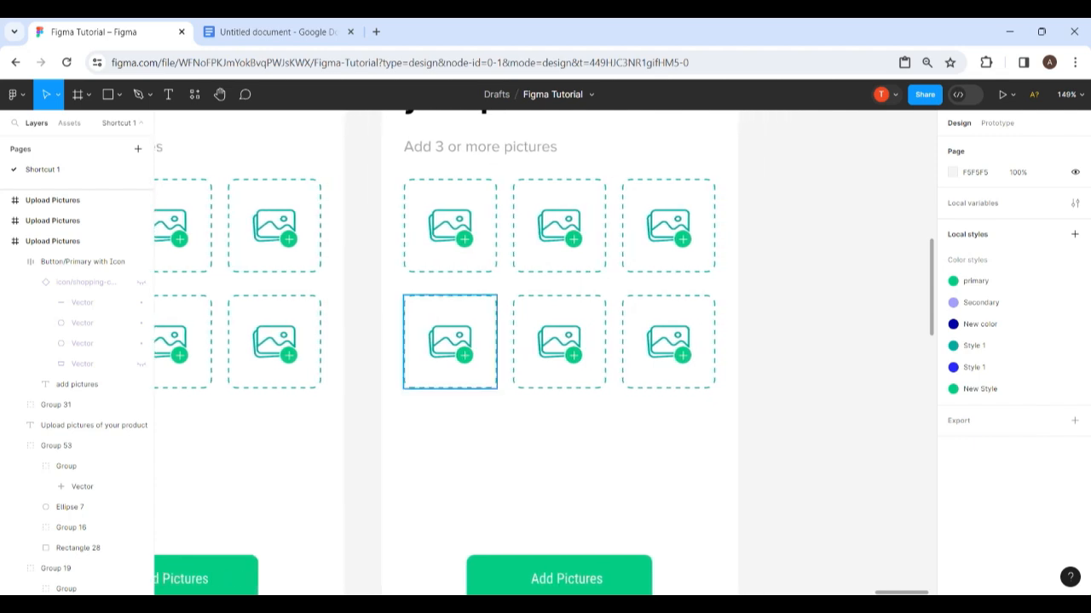
pyautogui.click(450, 342)
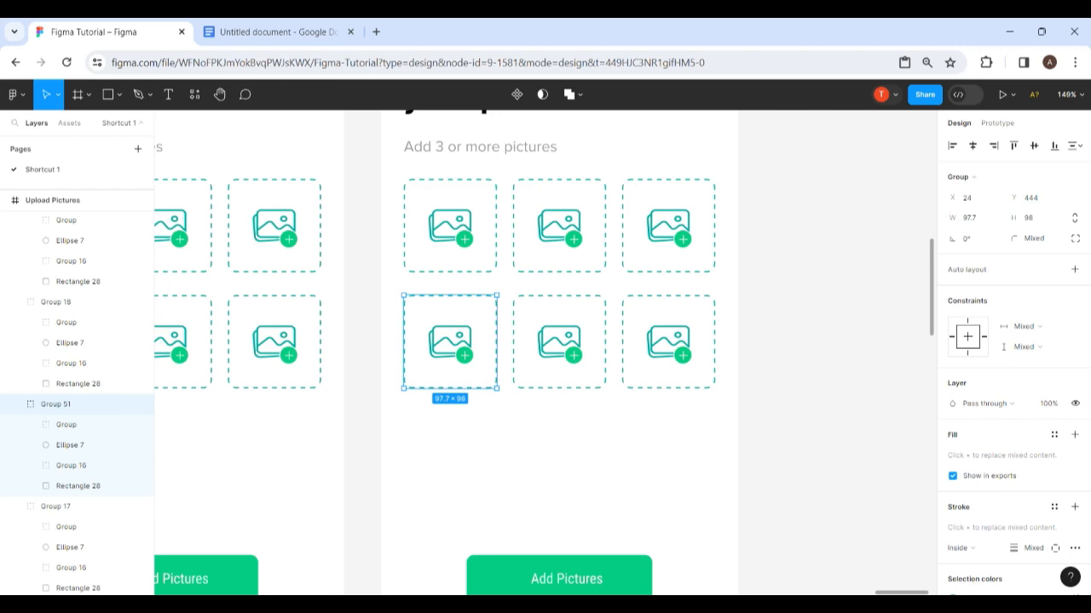
pyautogui.moveTo(449, 342); pyautogui.dragTo(450, 458)
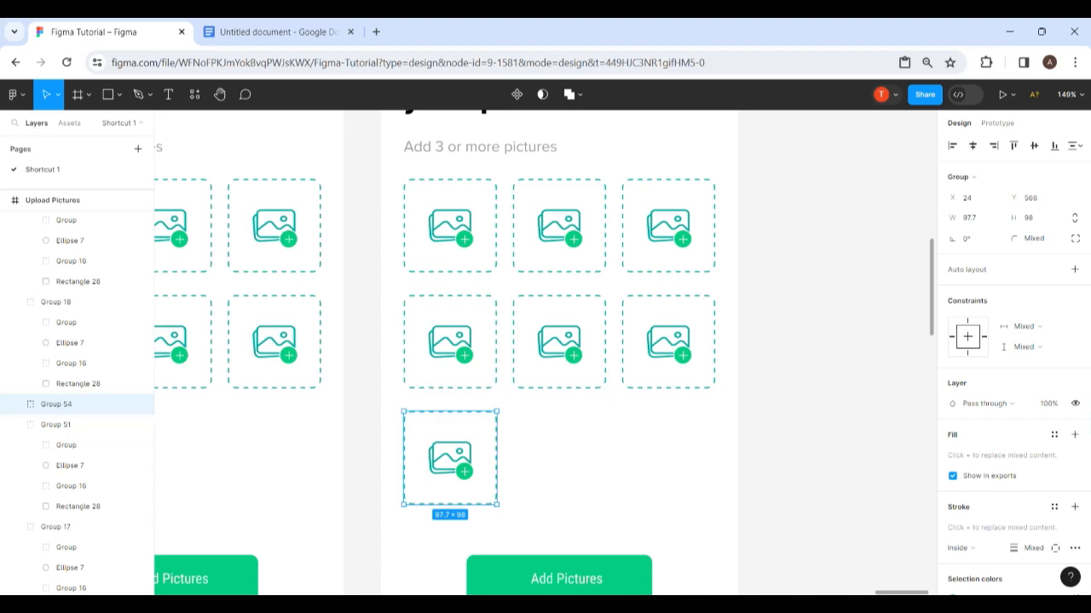
# Clear the selection and review the example sections for the demonstrated shortcuts across the canvas
pyautogui.scroll(-5, 534, 431)
pyautogui.hscroll(-1, 535, 431)
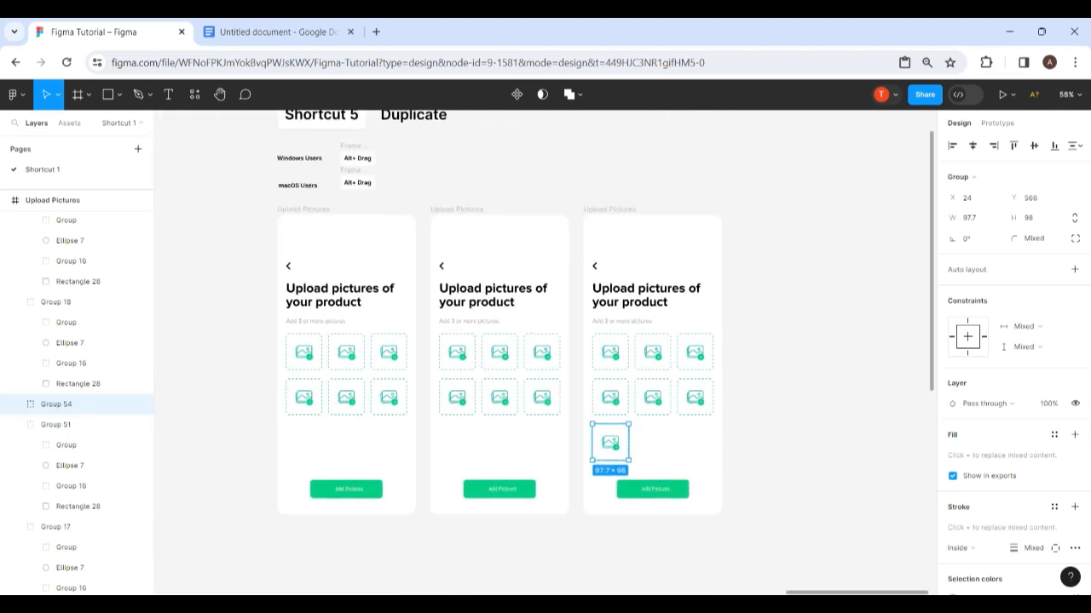
pyautogui.scroll(-6, 533, 431)
pyautogui.press('Escape')
pyautogui.hscroll(-7, 533, 431)
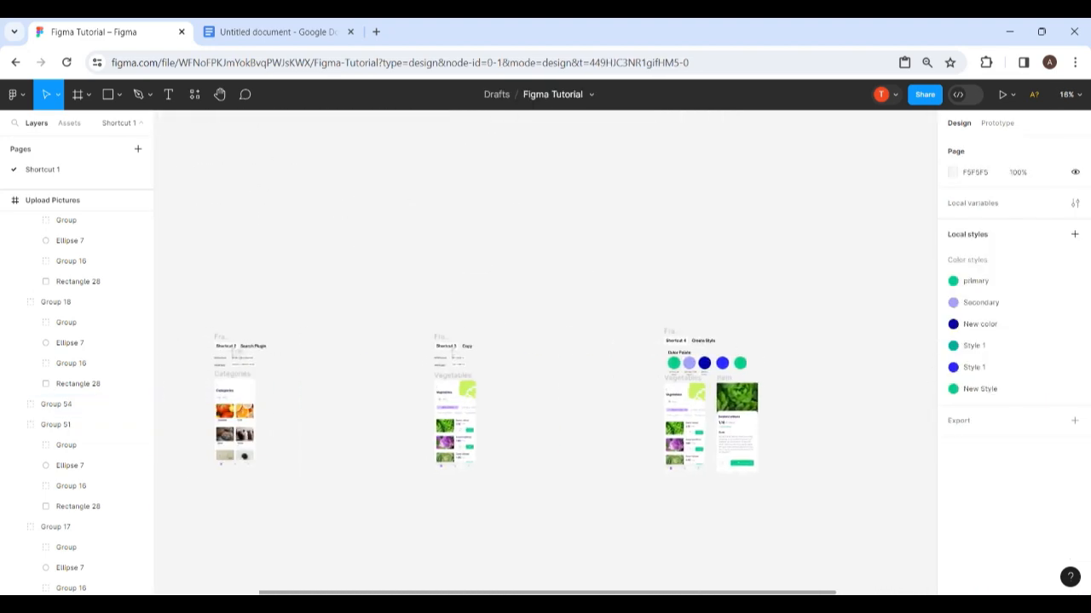
pyautogui.hscroll(-3, 545, 353)
pyautogui.scroll(-1, 545, 352)
pyautogui.scroll(2, 383, 334)
pyautogui.scroll(2, 395, 353)
pyautogui.hscroll(5, 545, 352)
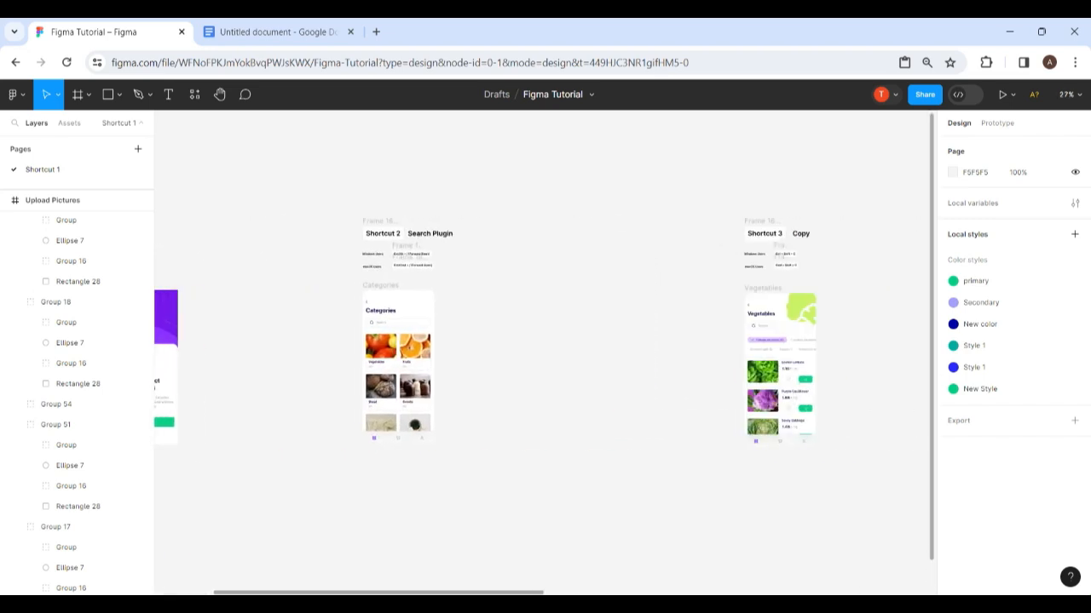
pyautogui.hscroll(-6, 546, 353)
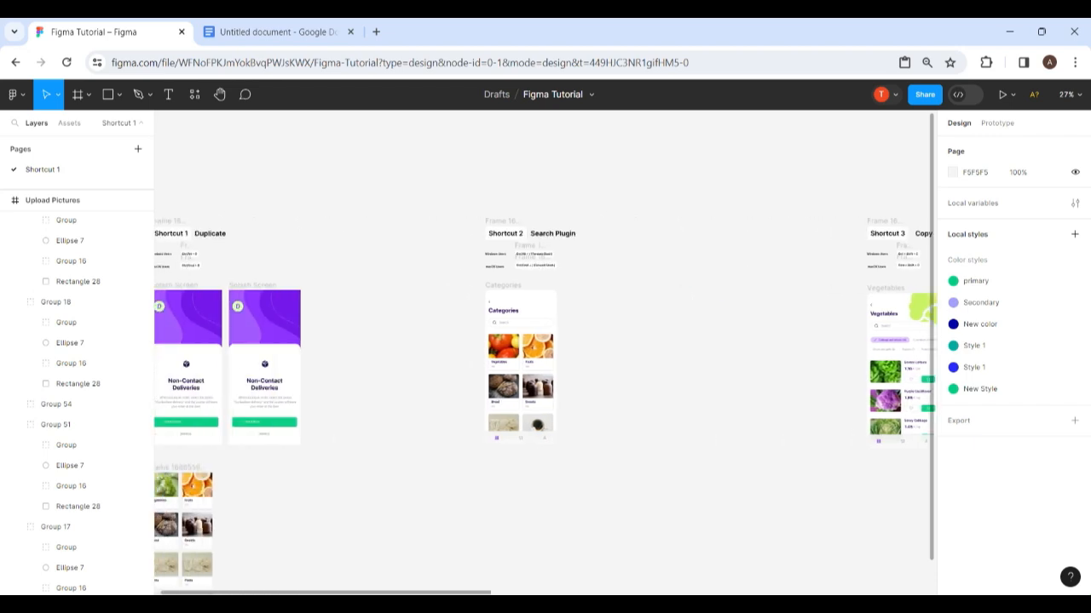